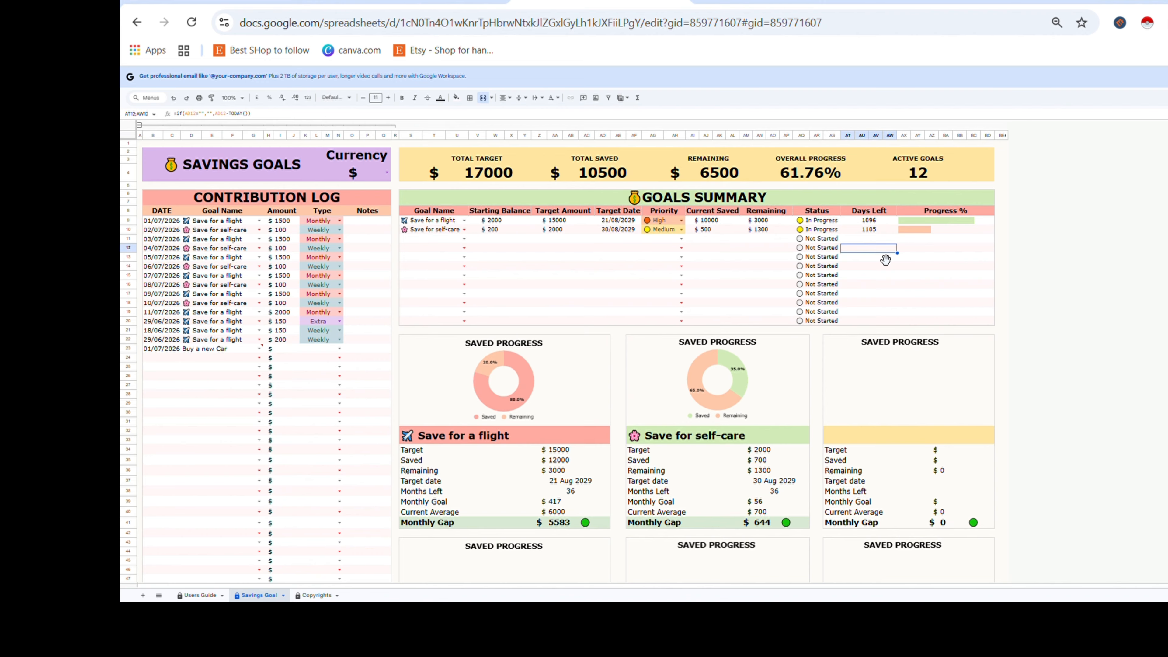
Change the savings tracker's currency symbol to L and accept editing the protected cell.
left_click(387, 173)
mouse_move(386, 222)
left_mouse_down()
mouse_move(385, 326)
mouse_move(388, 210)
left_mouse_up()
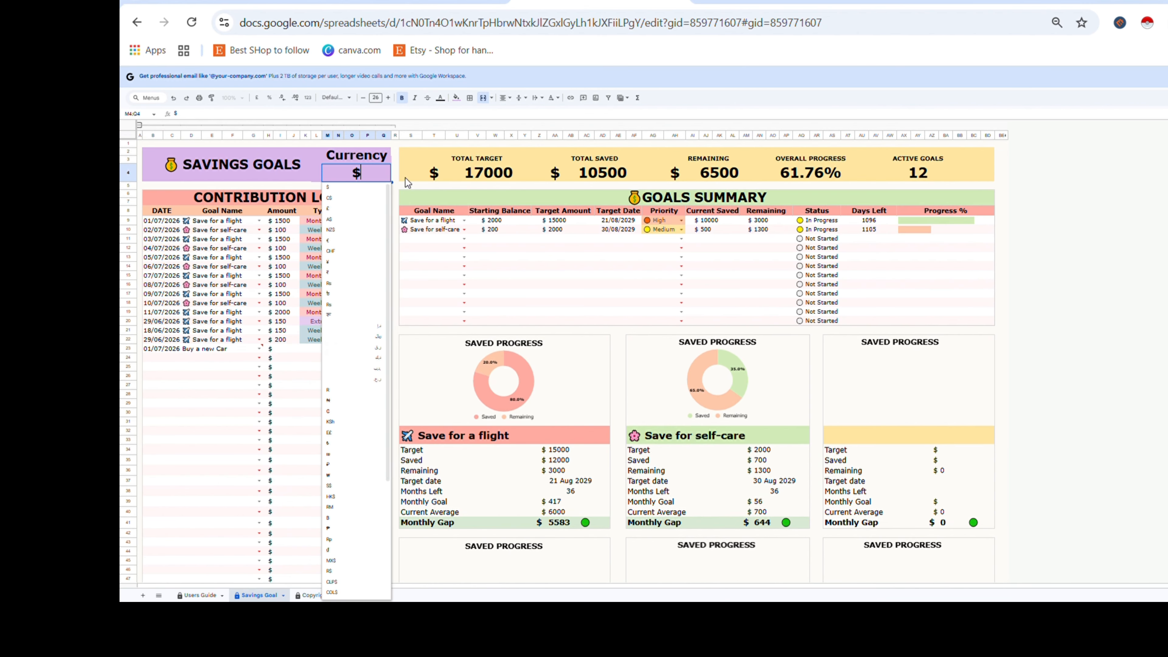
key("BackSpace")
type("L")
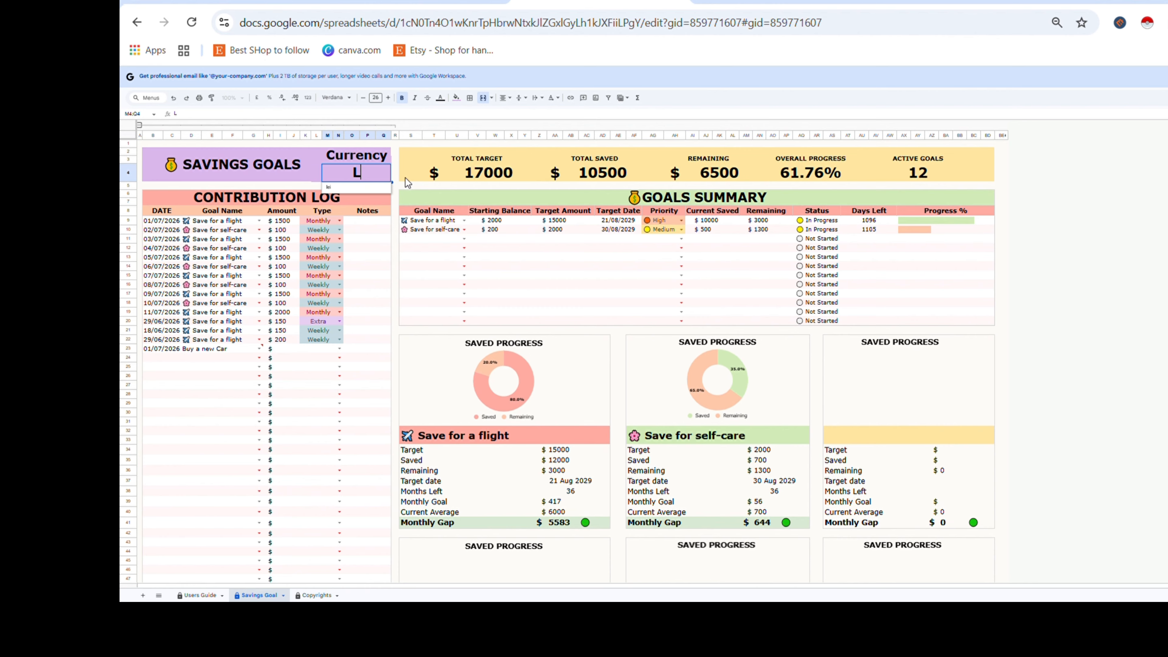
key("Return")
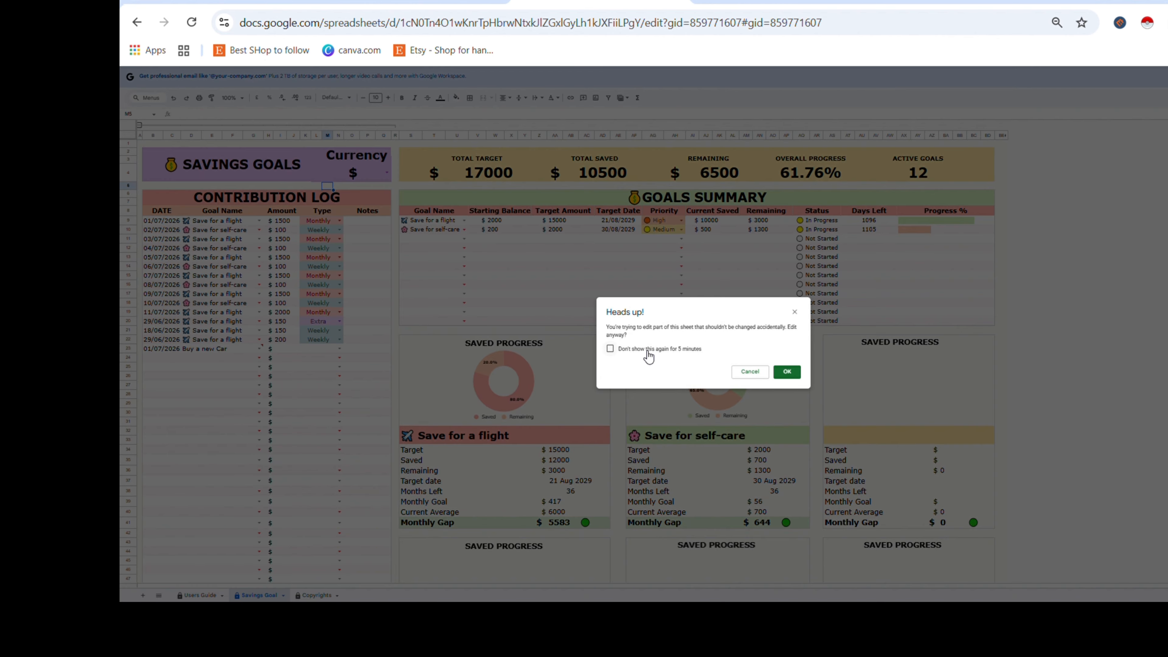
left_click(787, 371)
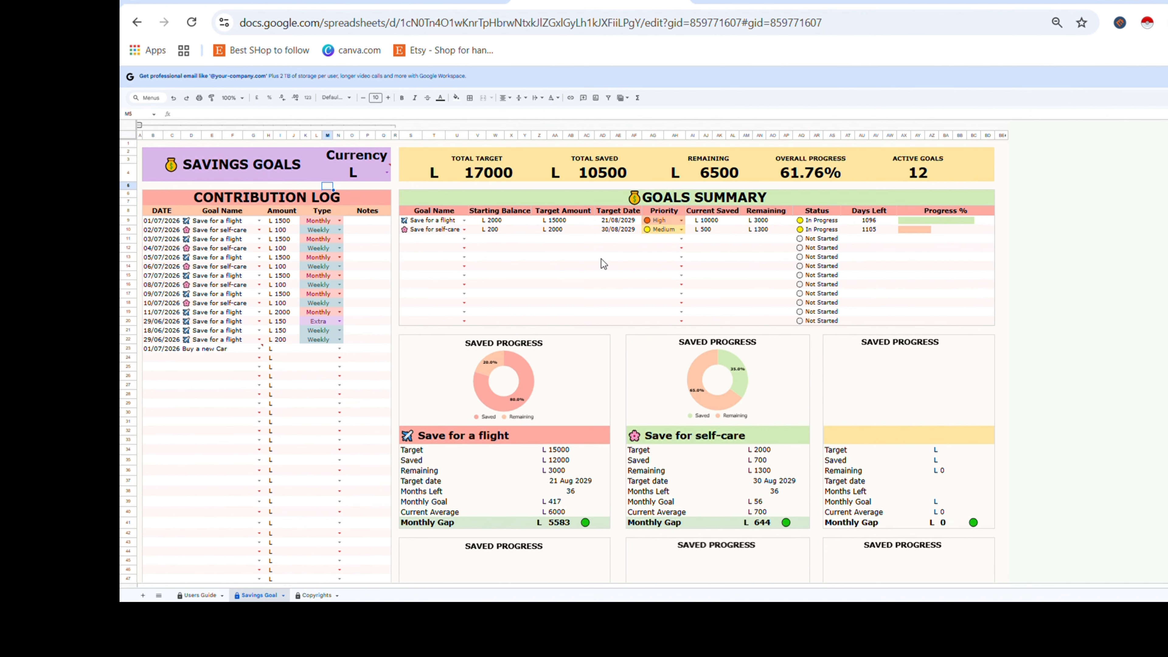
Set the currency symbol back to $ and accept editing the protected cell.
left_click(369, 164)
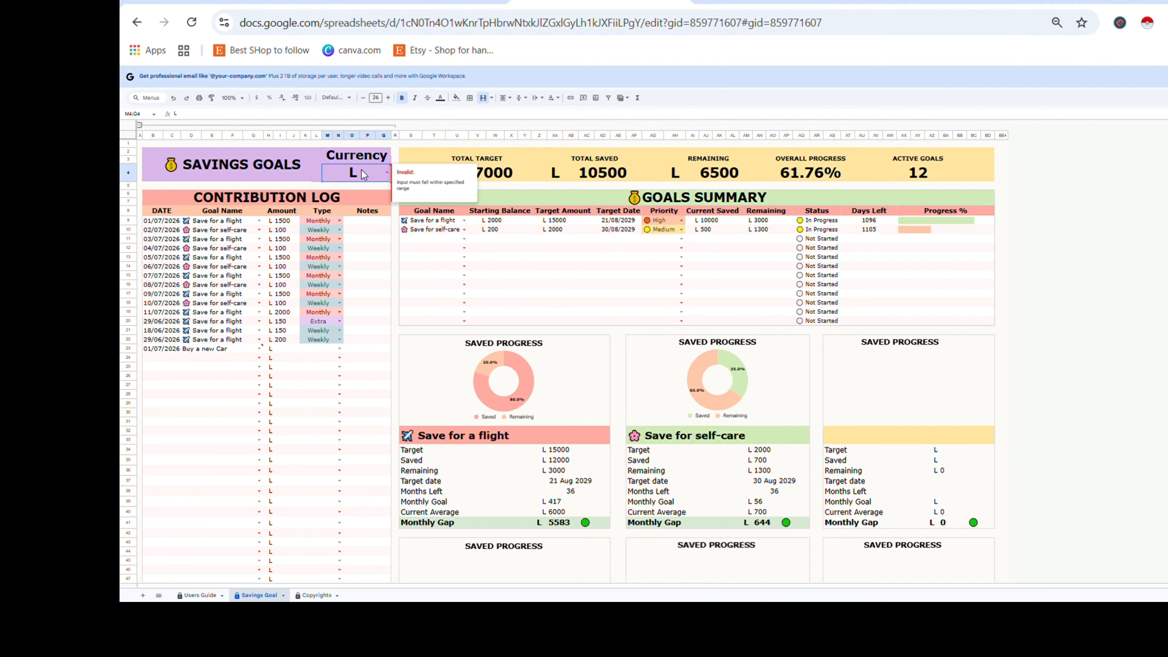
type("$")
left_click(500, 231)
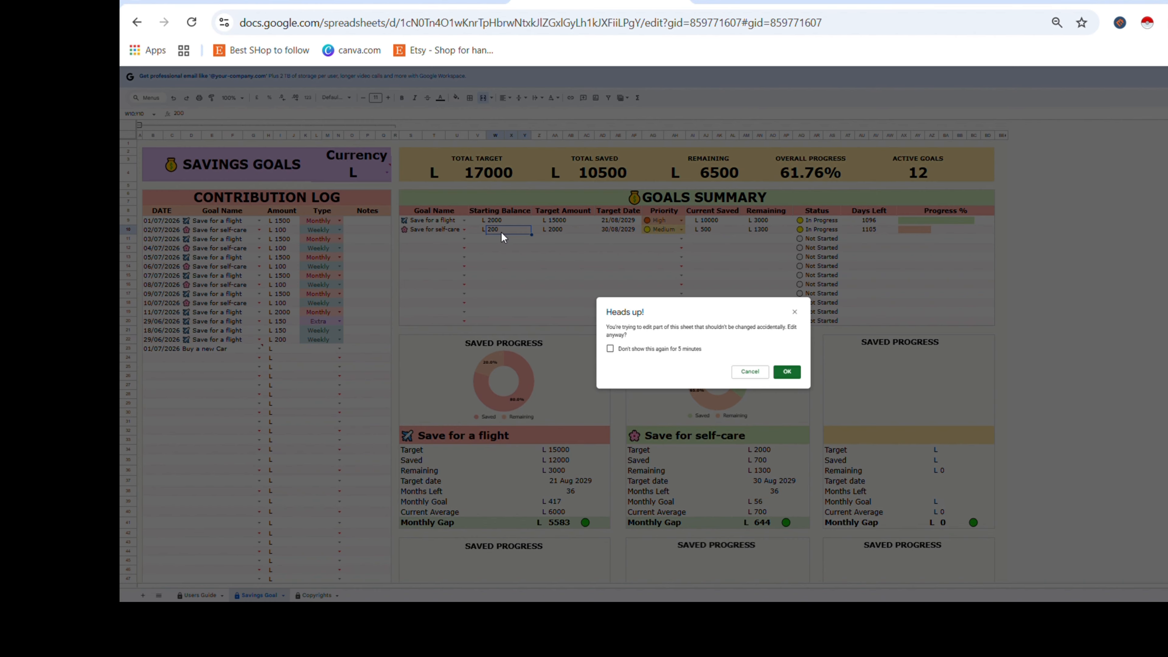
left_click(787, 373)
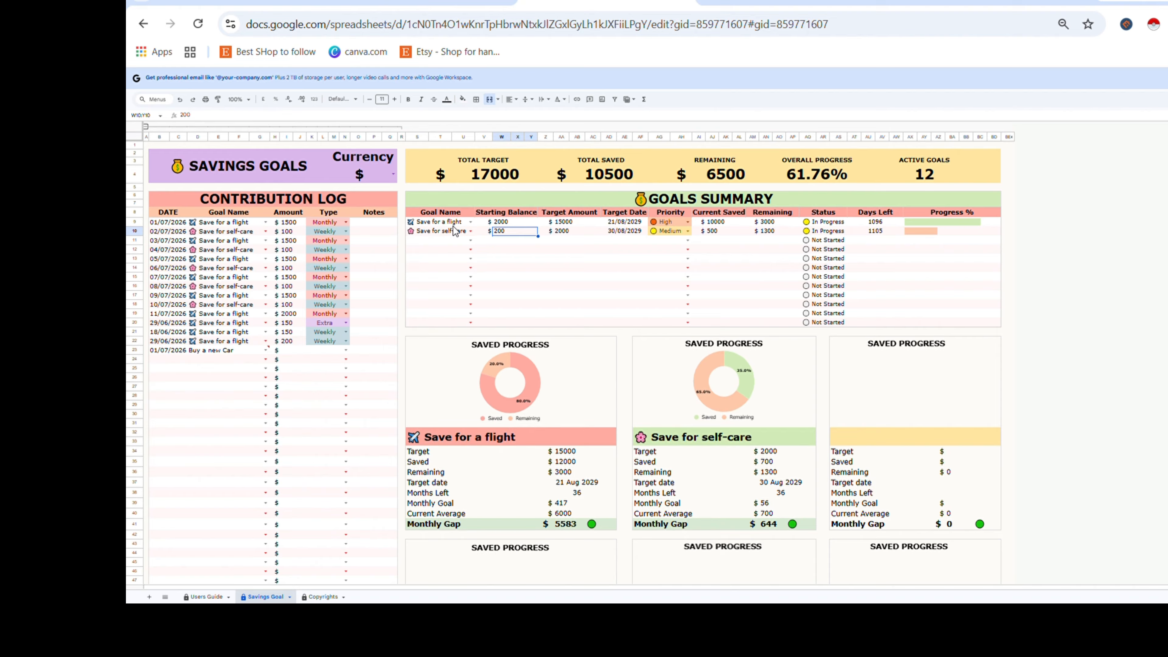
Enter "Buy new car" as a custom goal name in the first empty row of the Goals Summary.
left_click(451, 242)
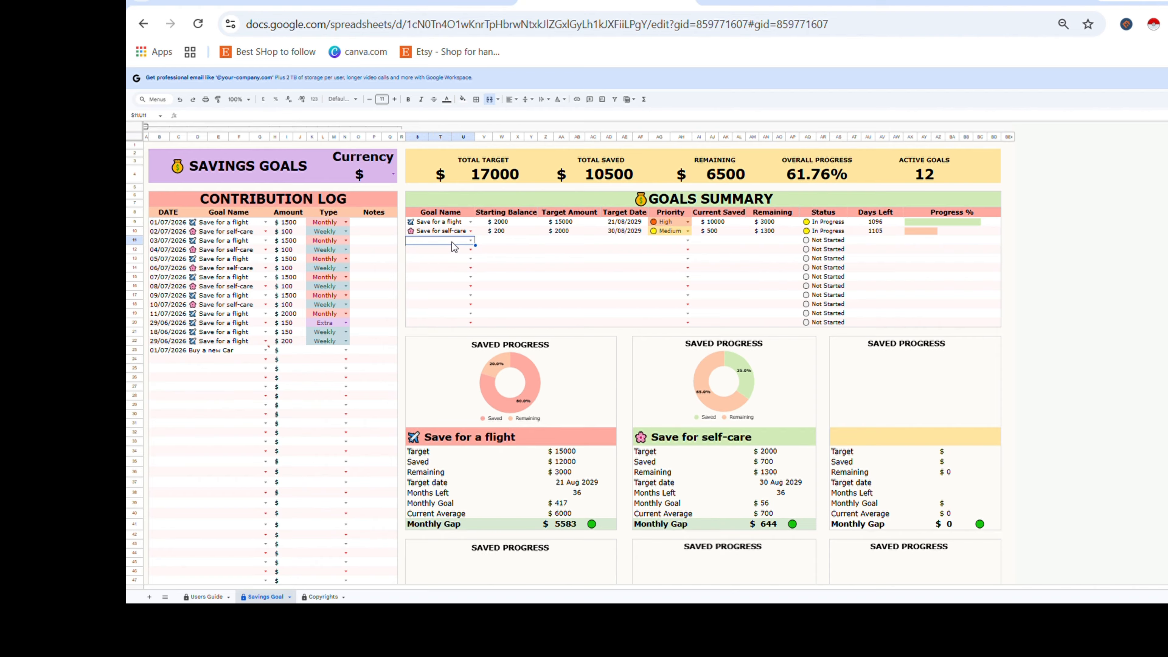
left_click(471, 240)
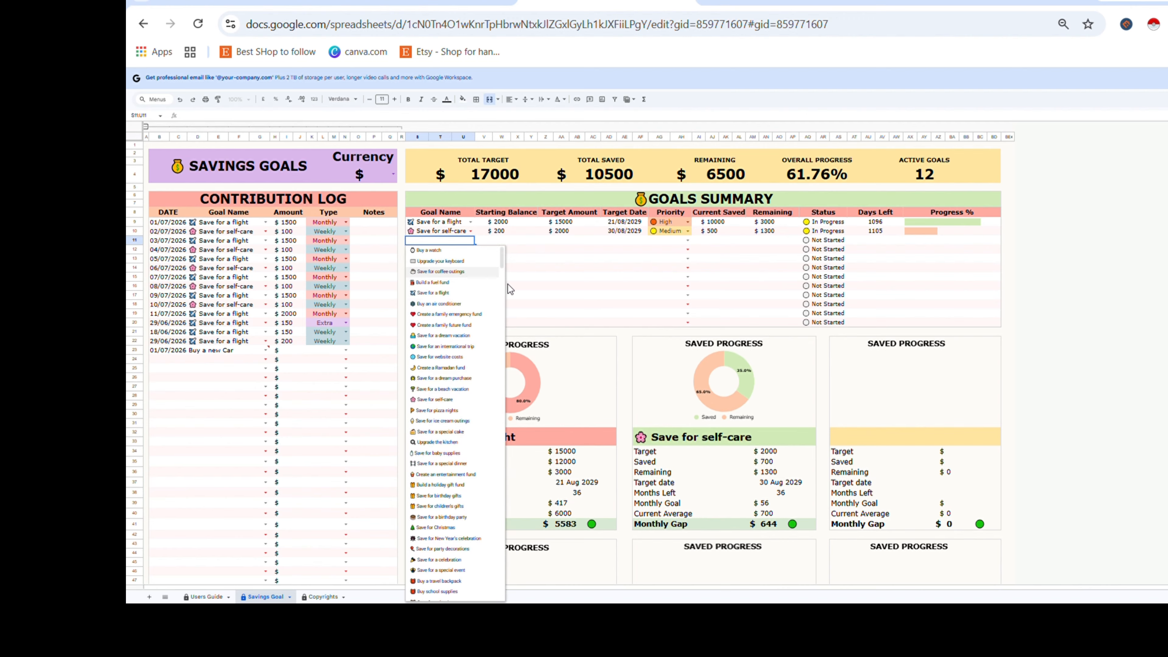
left_click_drag(502, 266, 517, 597)
left_click_drag(515, 554, 550, 240)
type("Buy")
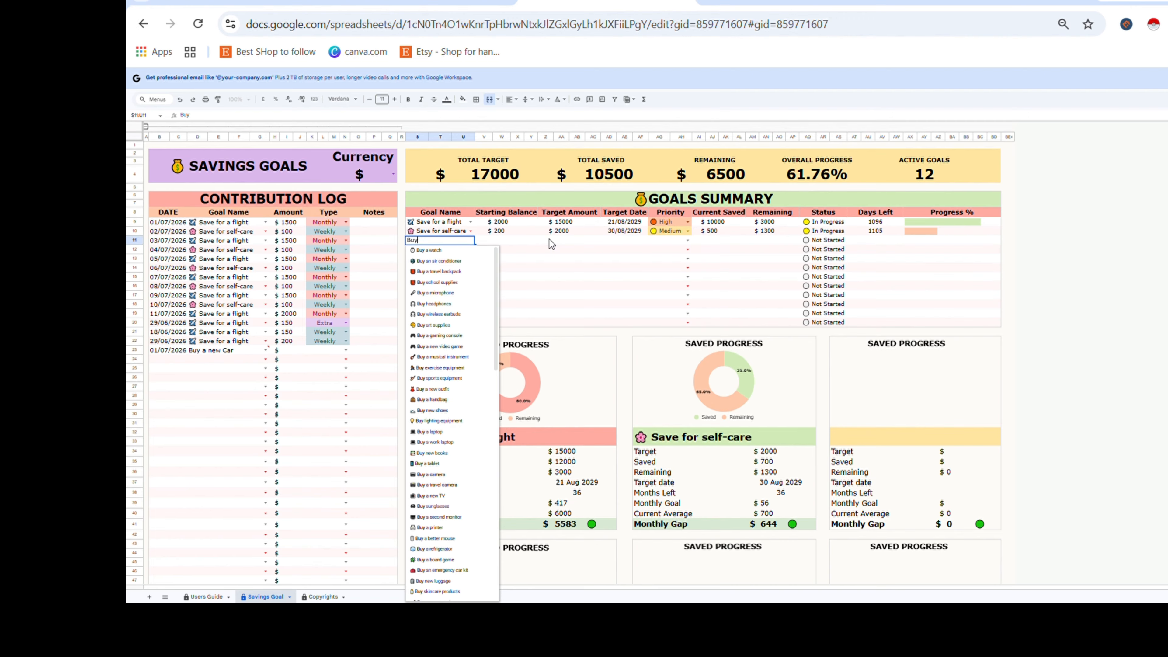
type(" n")
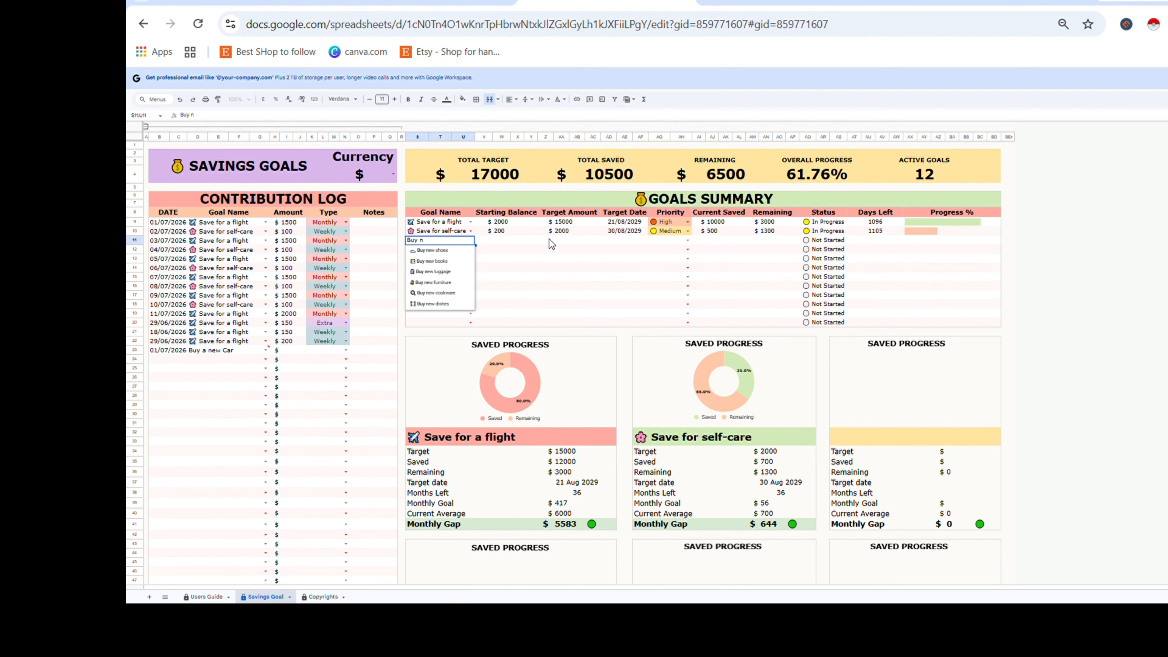
type("ew car")
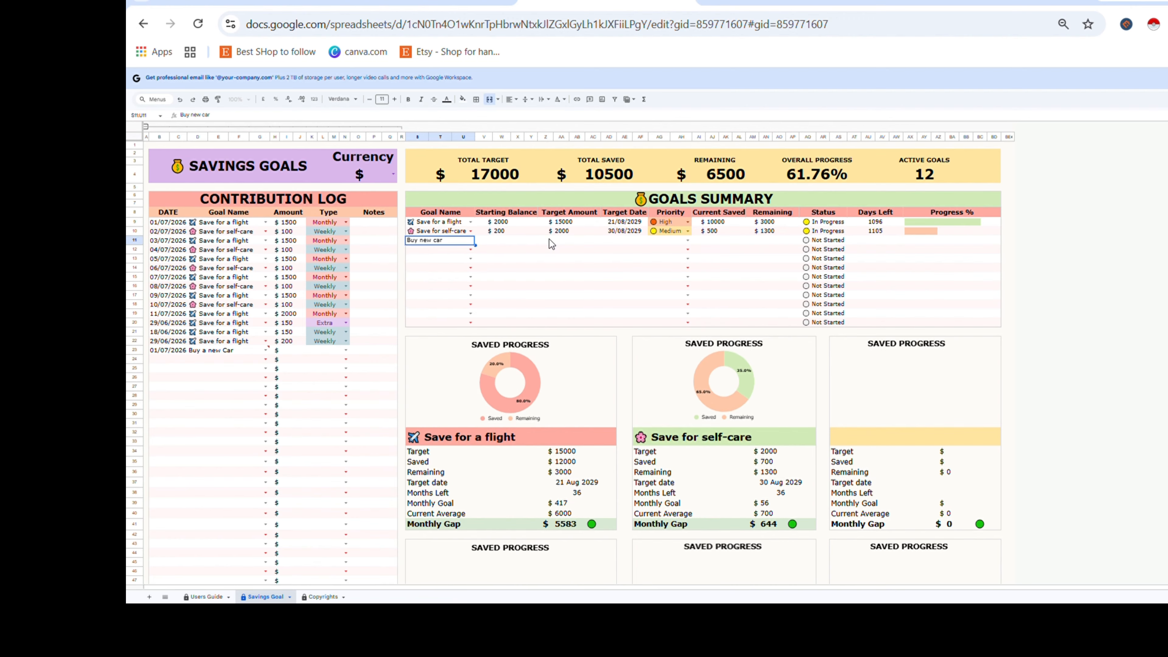
Give the "Buy new car" goal a target amount of 5000 and a starting balance of 500.
left_click(512, 241)
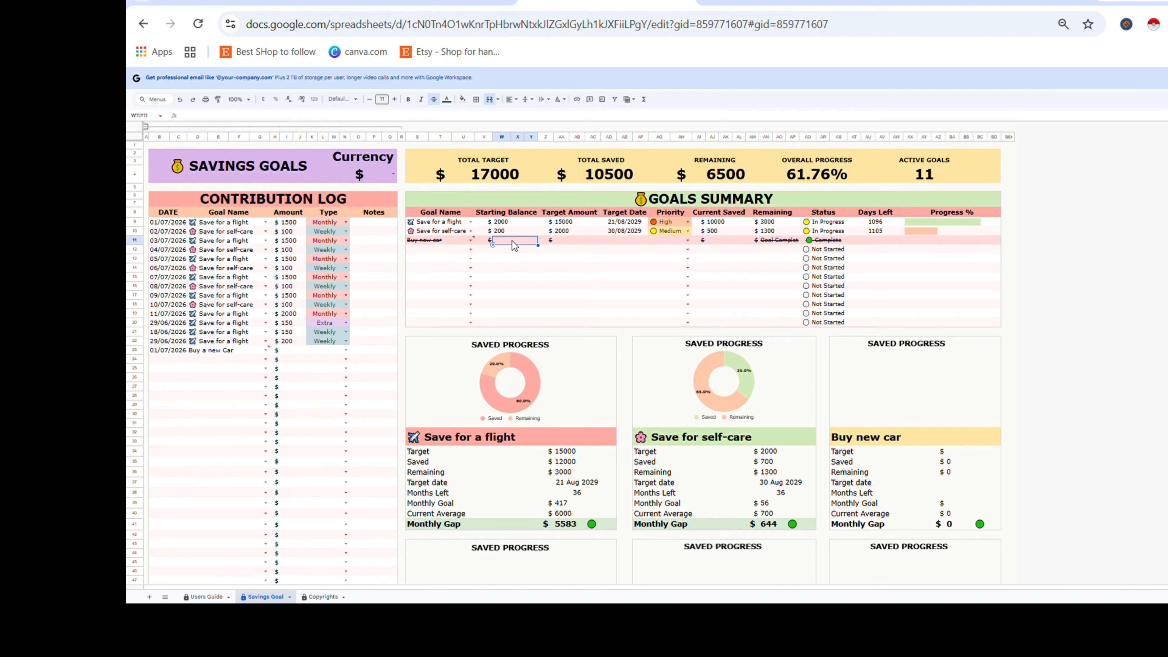
left_click(563, 240)
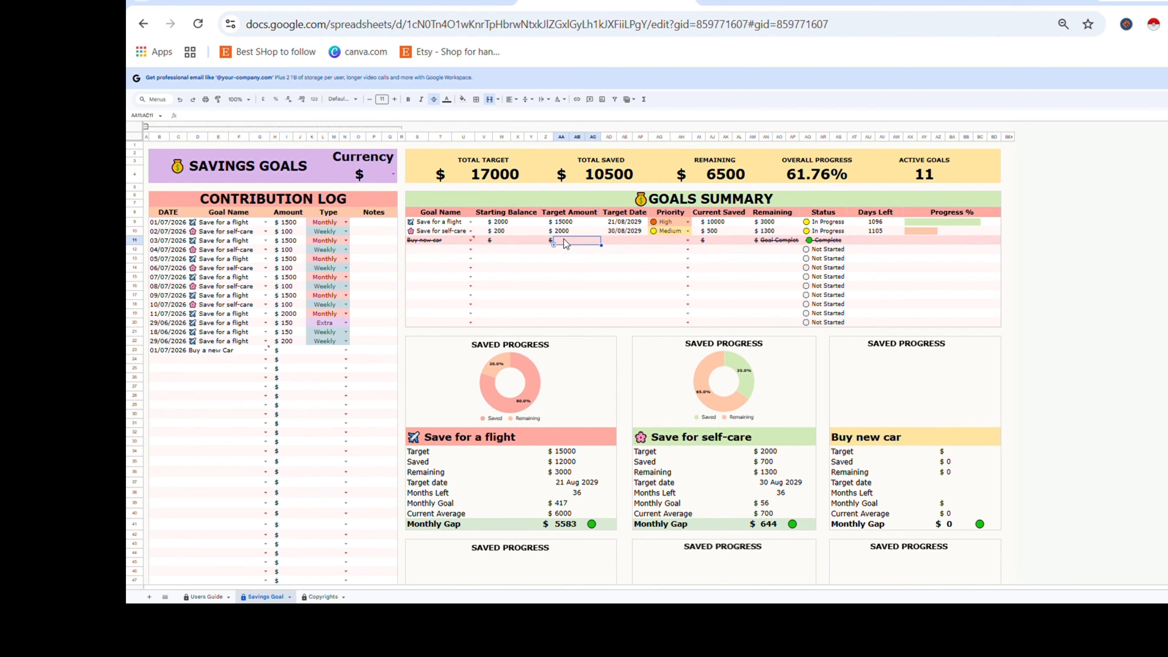
type("5000")
left_click(502, 240)
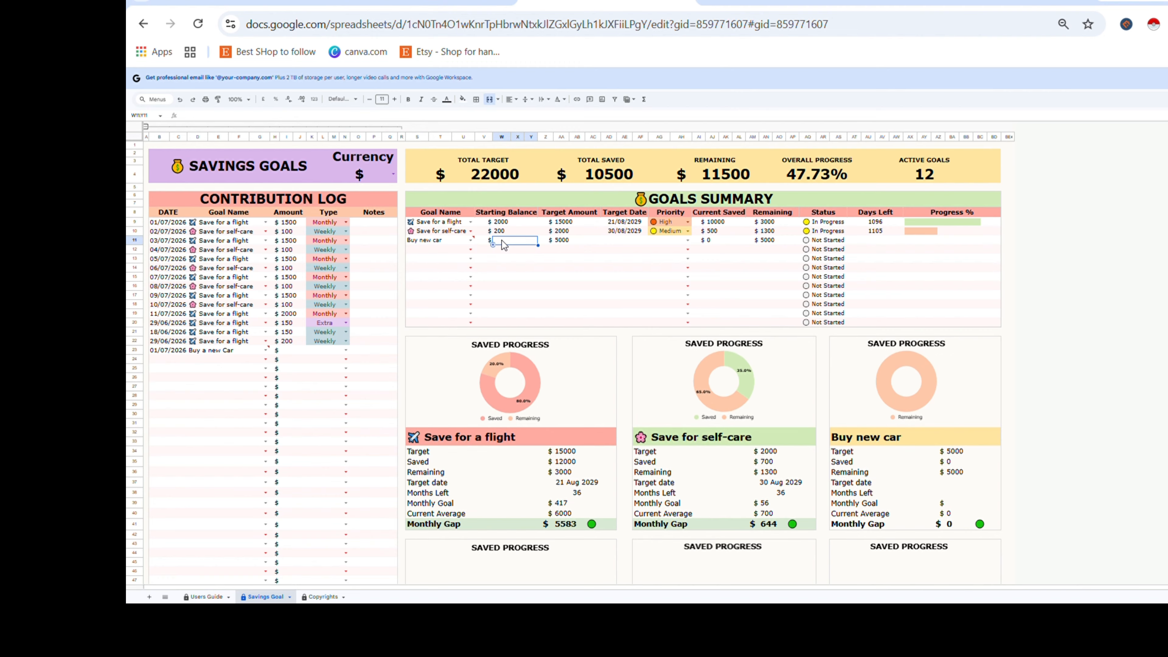
type("500")
left_click(777, 243)
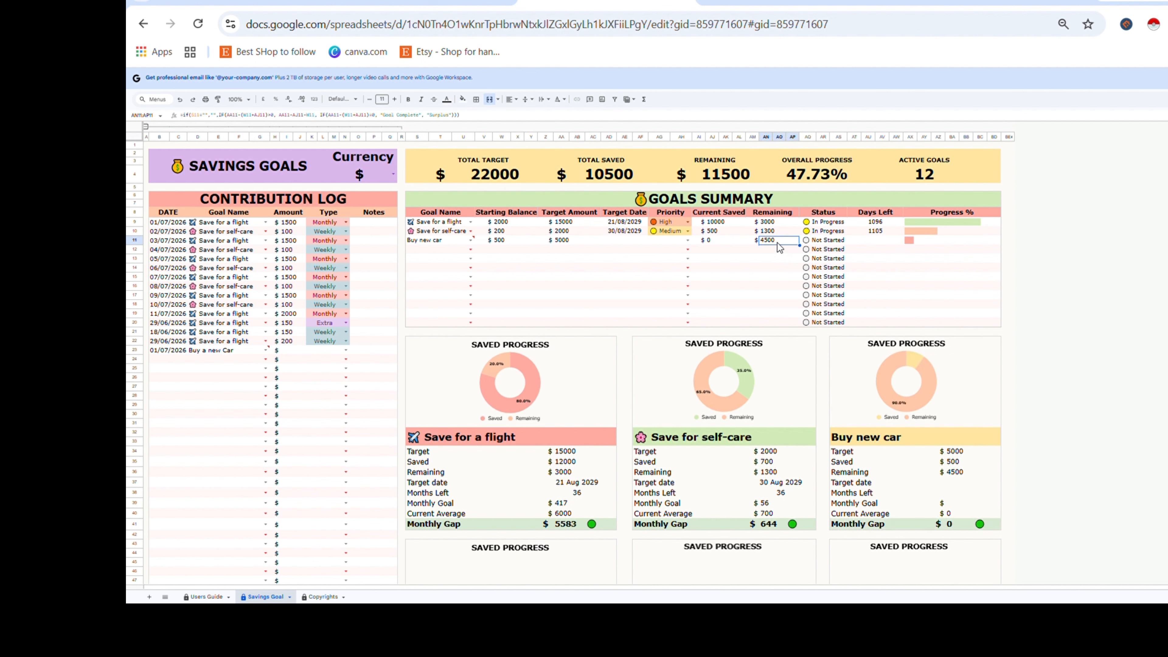
left_click(919, 242)
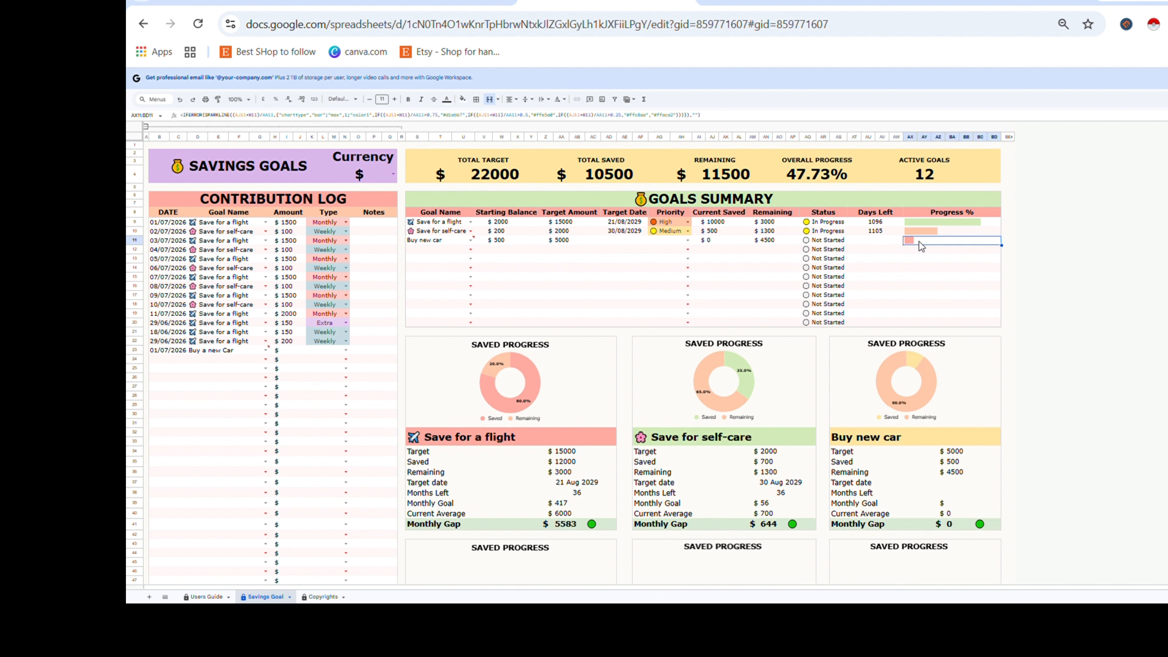
Set the target date of the "Buy new car" goal to 31/12/2026.
double_click(631, 243)
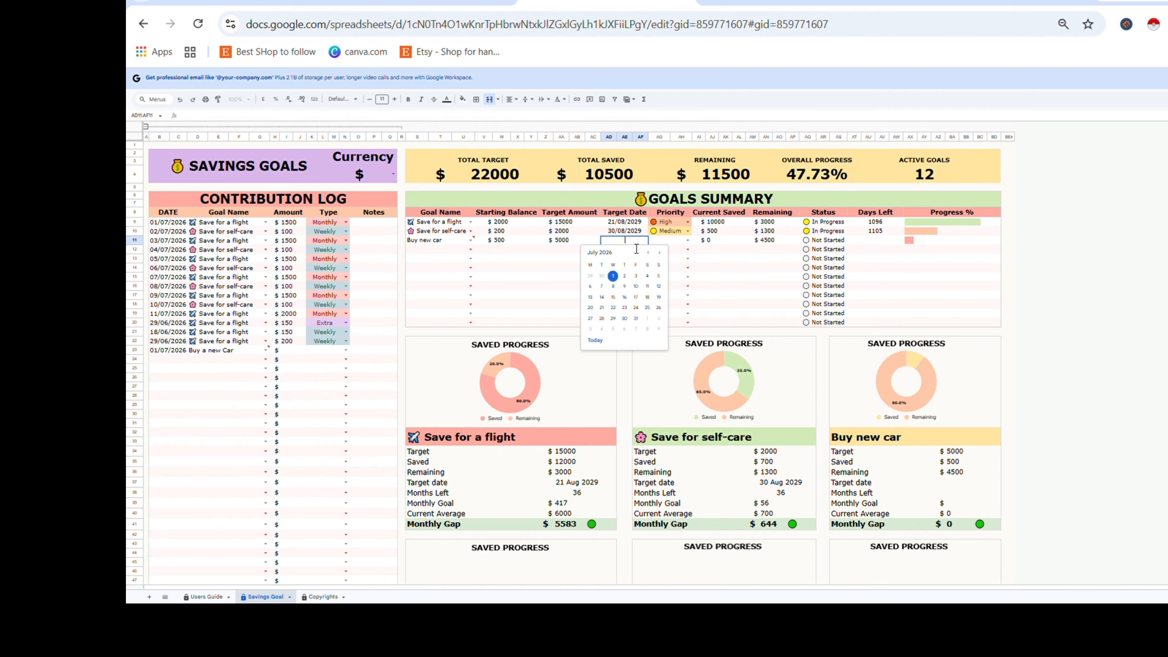
left_click(660, 253)
left_click(661, 253)
left_click(660, 253)
left_click(661, 253)
left_click(660, 253)
left_click(624, 319)
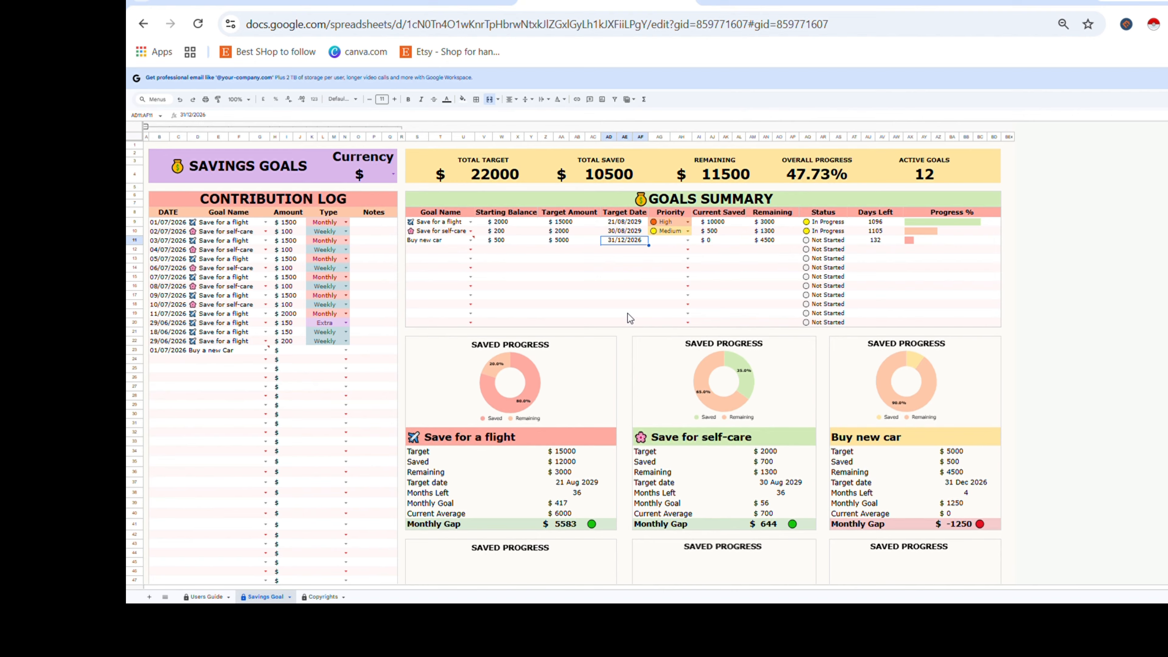
Examine the "Buy new car" goal's days left, remaining and saved amounts, and the monthly gap on its progress card.
left_click(864, 240)
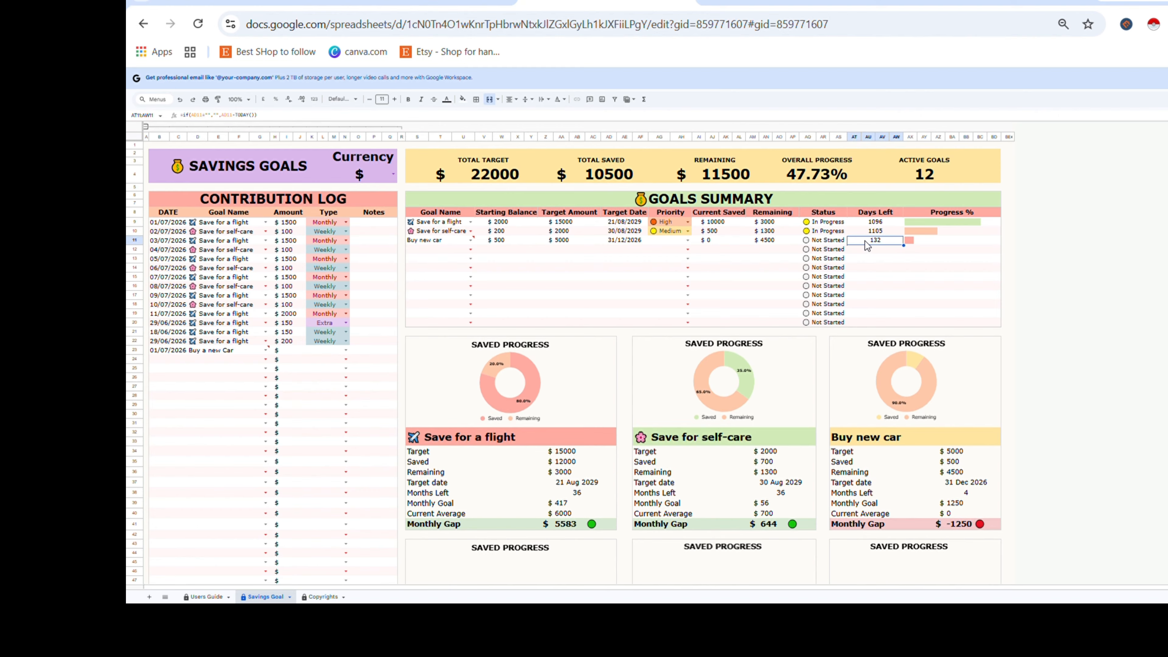
left_click(780, 242)
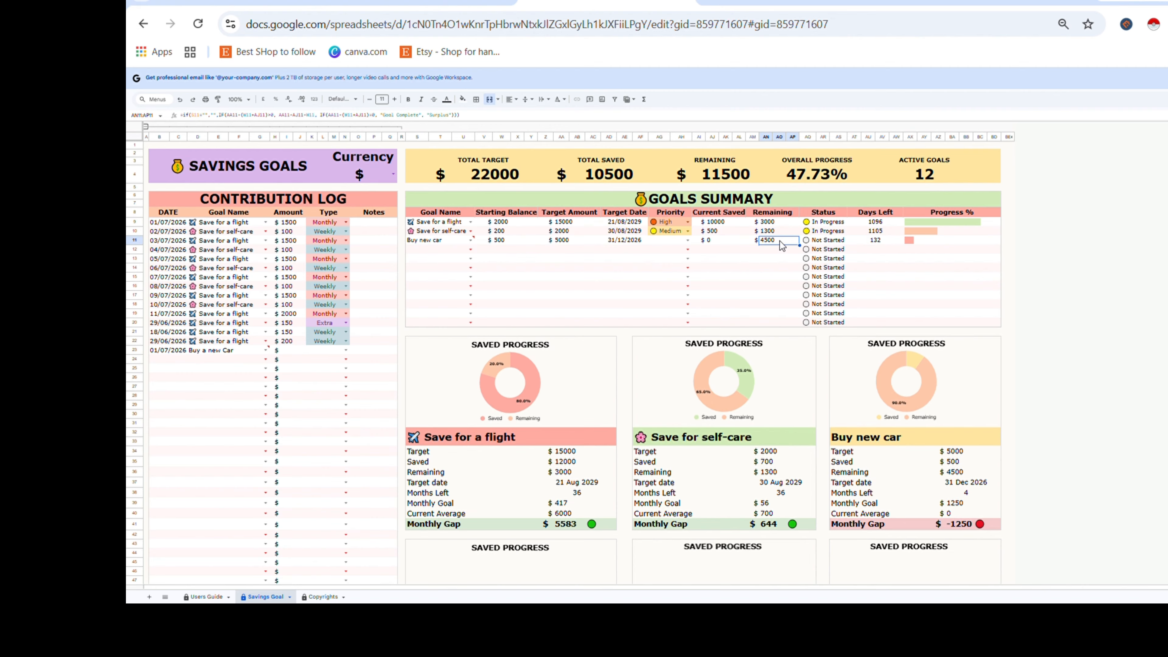
left_click(721, 234)
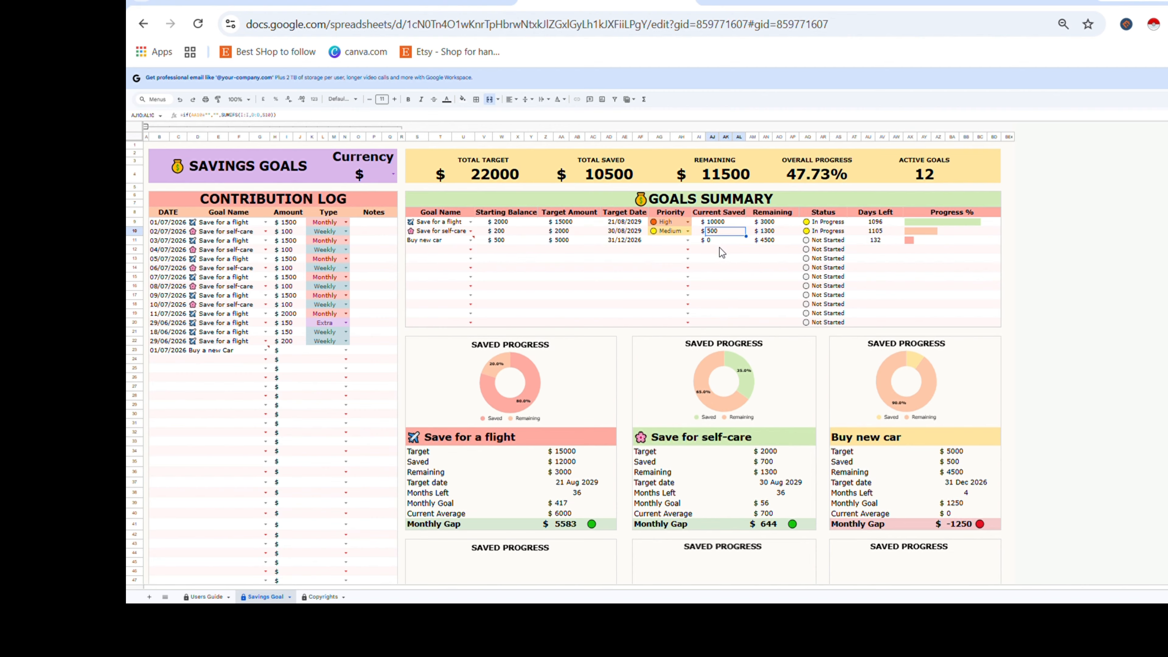
left_click(720, 249)
left_click(856, 440)
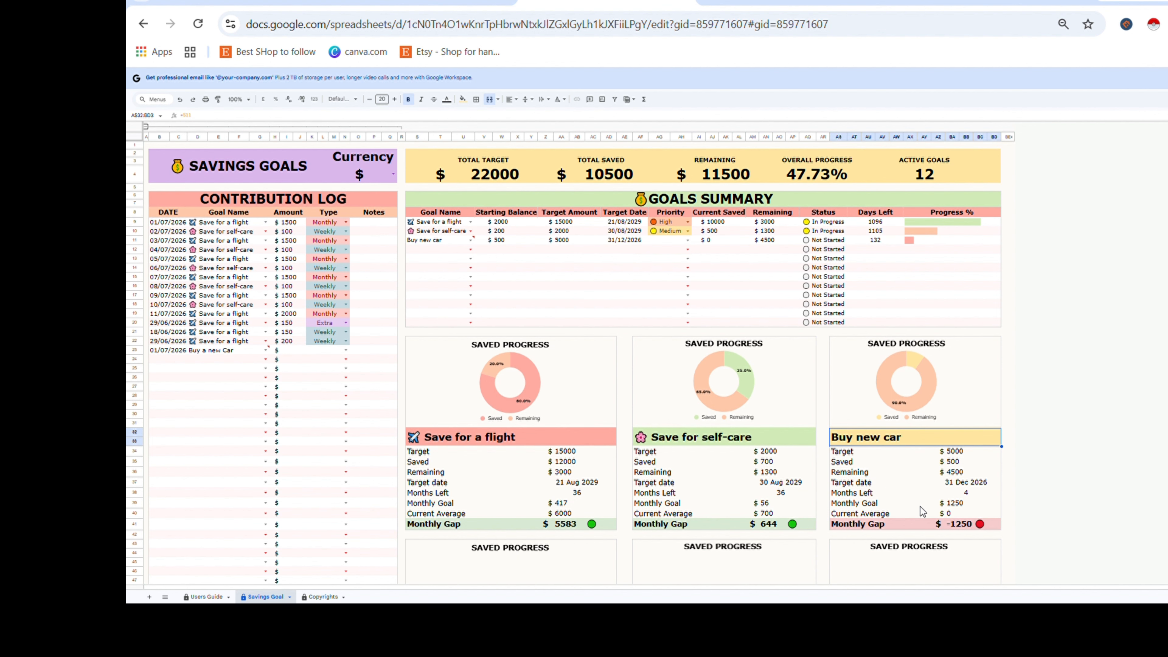
left_click(964, 527)
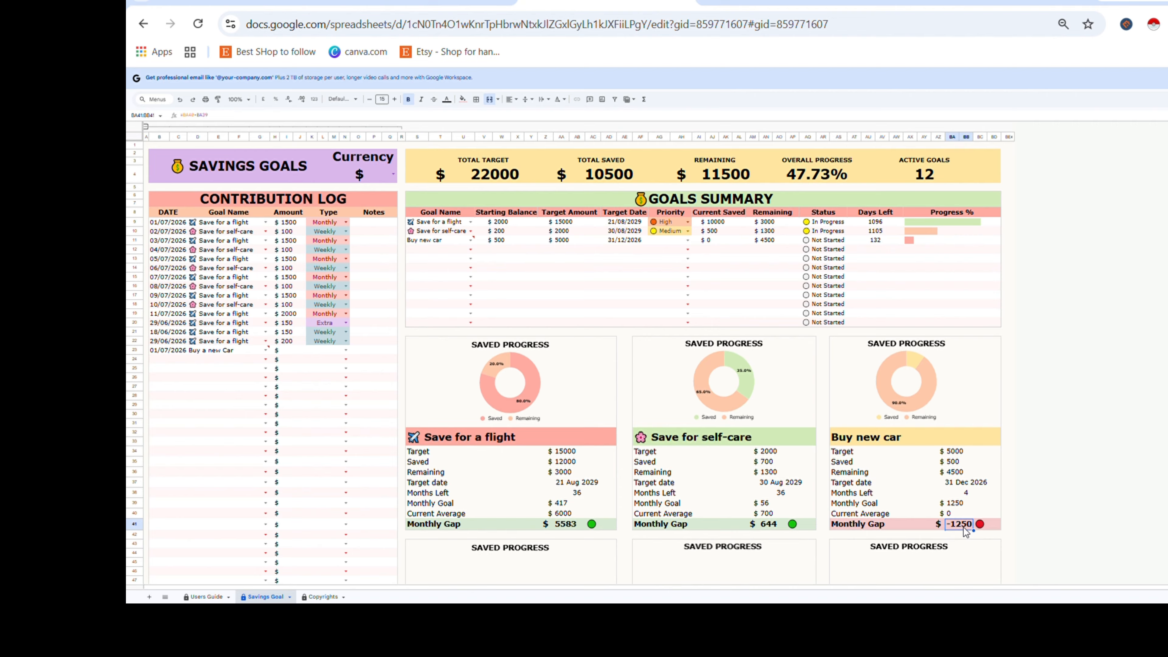
Clear the date and goal name from the incomplete last entry, "Buy a new Car", in the Contribution Log.
left_click(175, 350)
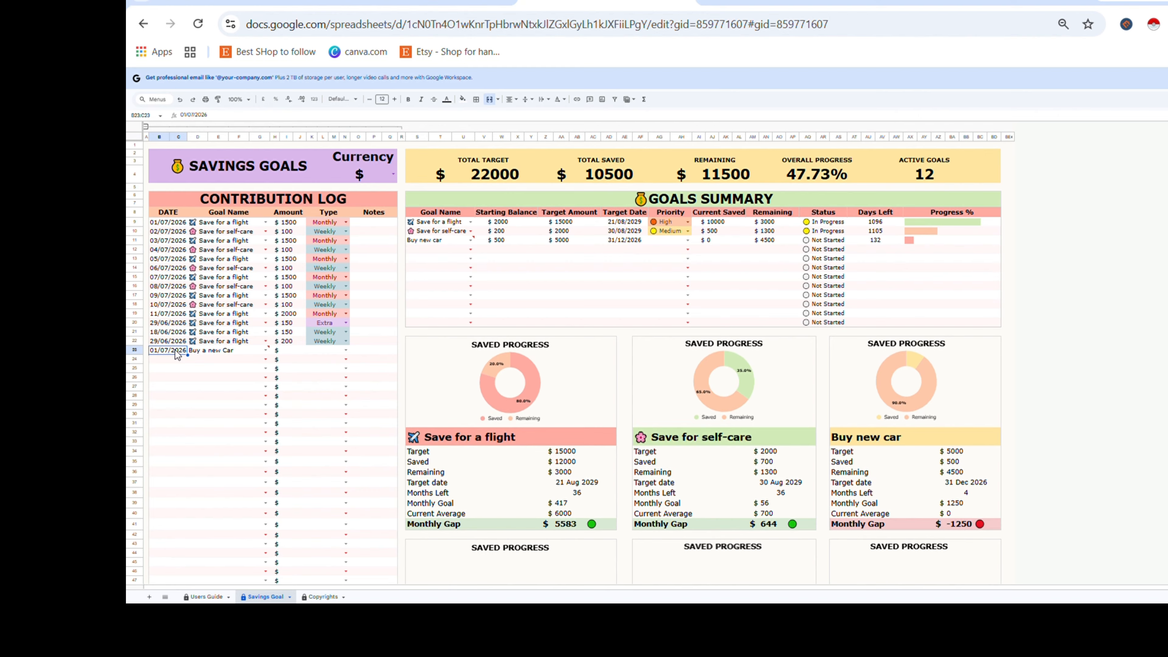
key("shift+Right")
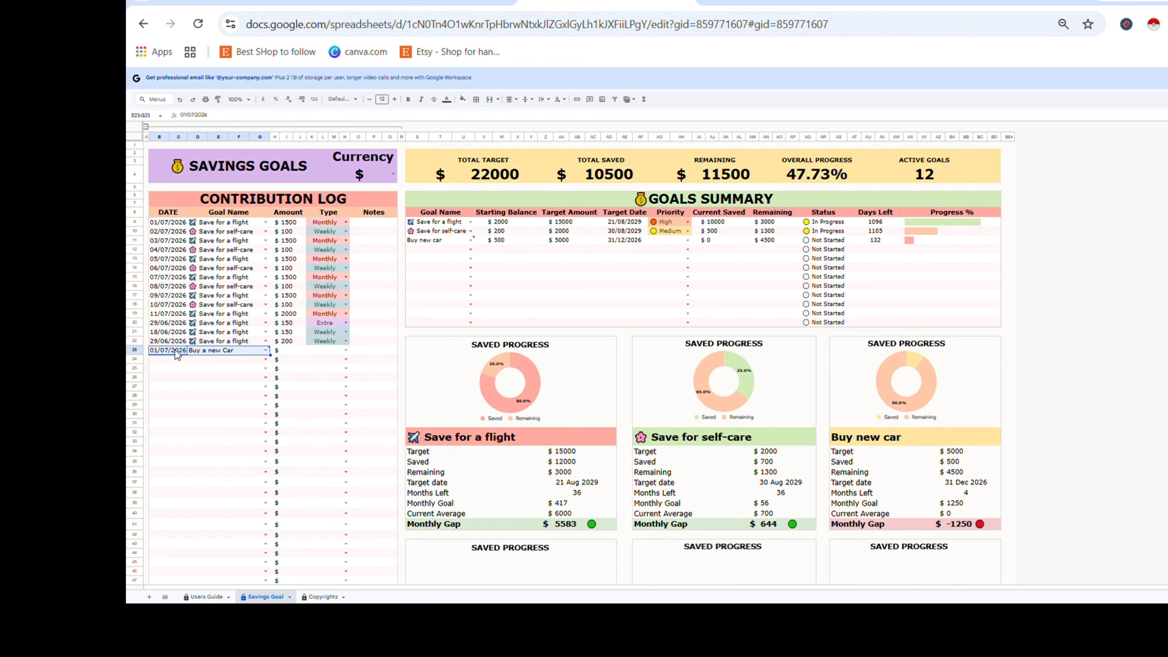
key("Delete")
Enter the date 21/08/2026 in the first empty row of the Contribution Log.
left_click(177, 353)
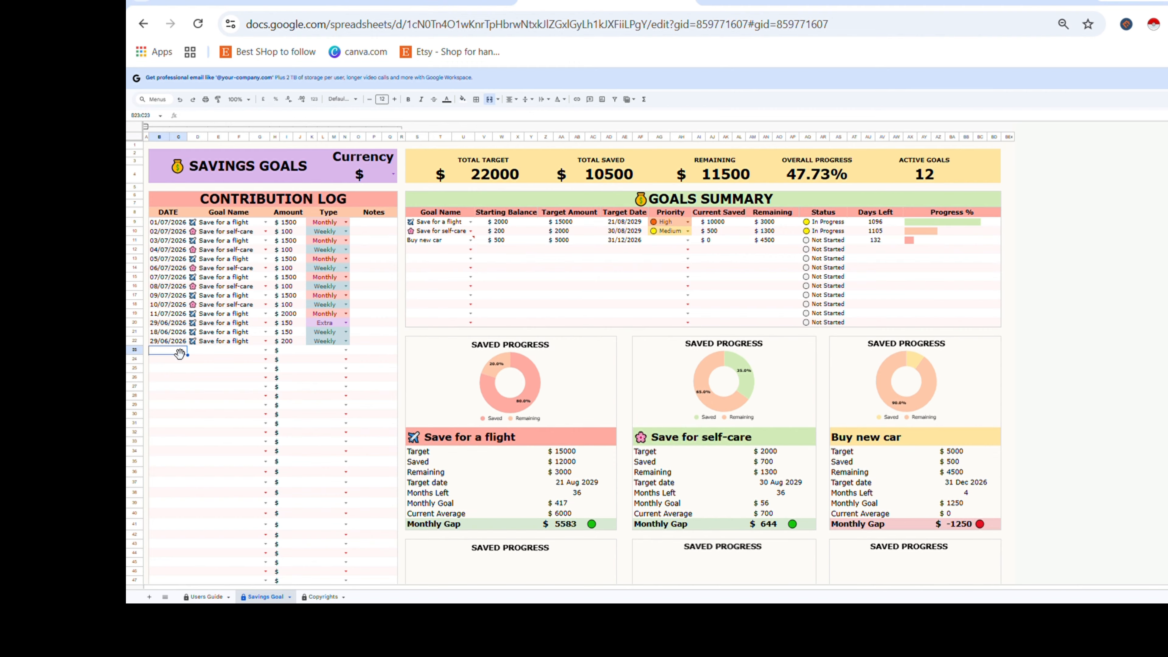
double_click(174, 352)
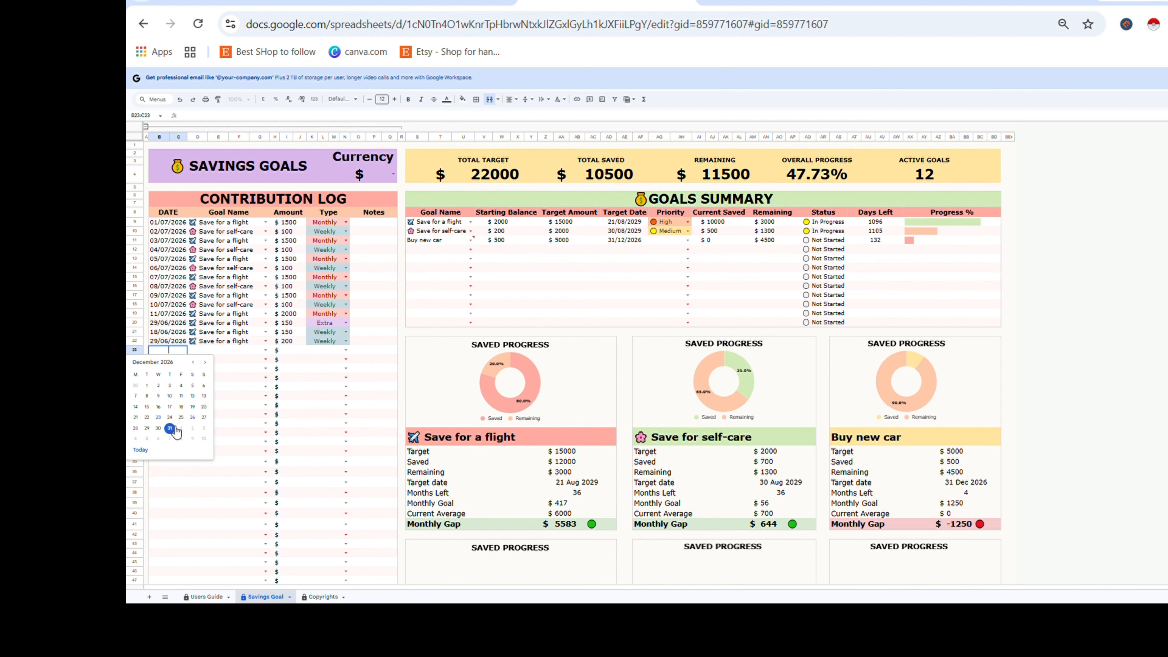
left_click(194, 363)
left_click(194, 363)
left_click(193, 363)
left_click(194, 363)
left_click(181, 417)
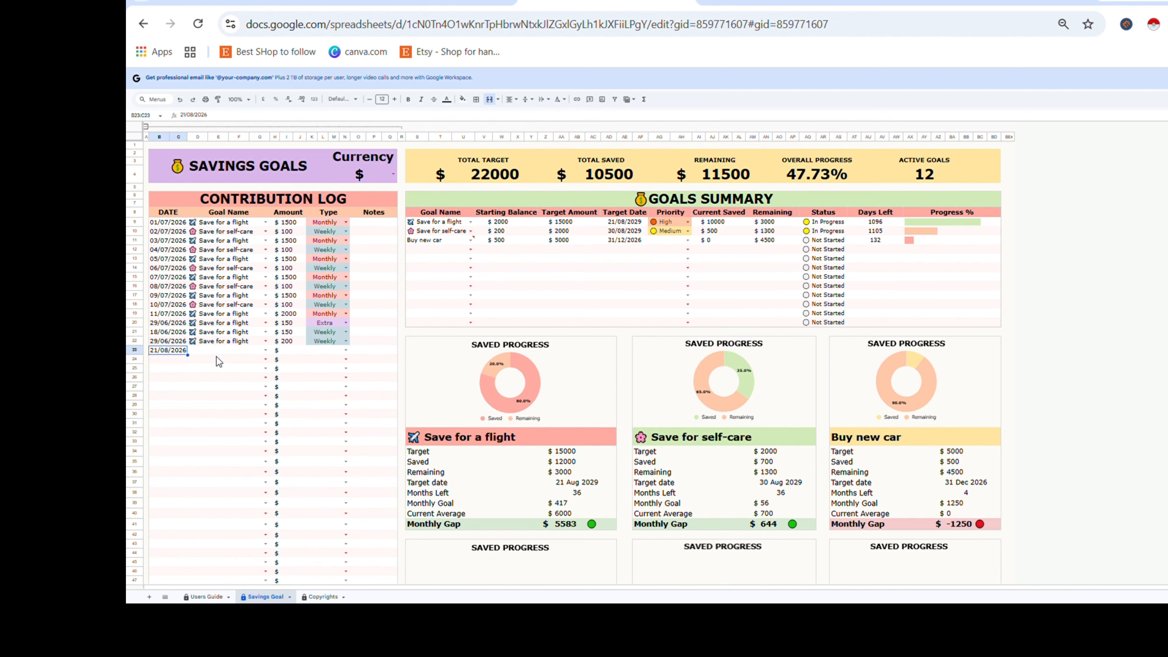
Assign the new Contribution Log entry to the "Buy new car" goal.
left_click(247, 351)
type("car")
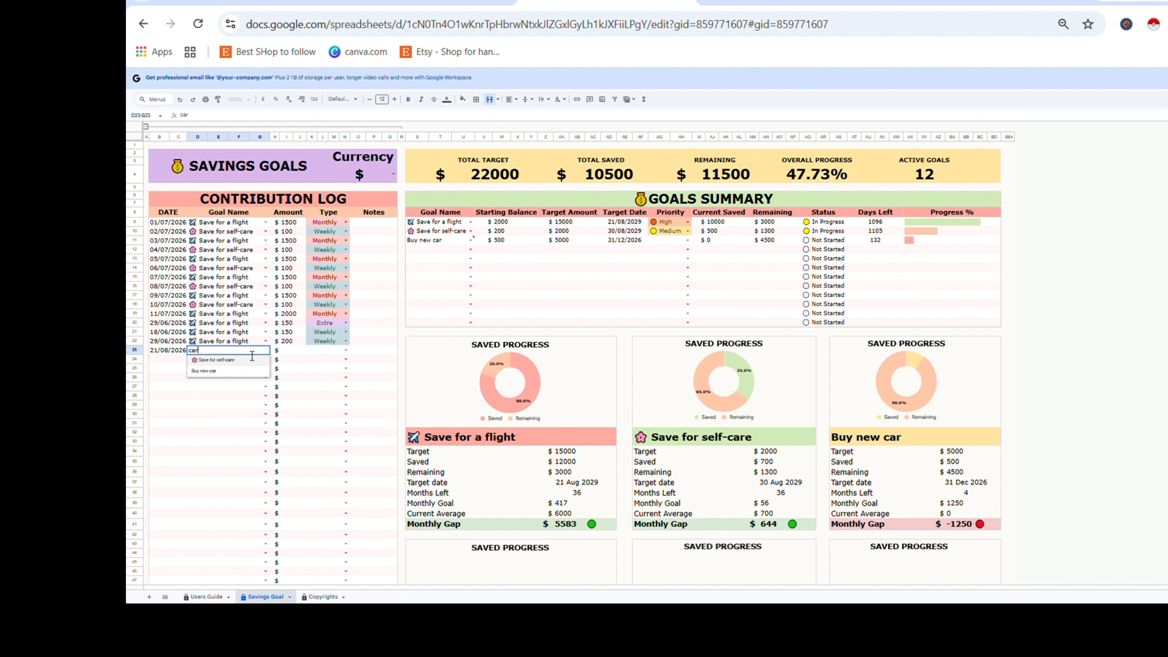
left_click(230, 371)
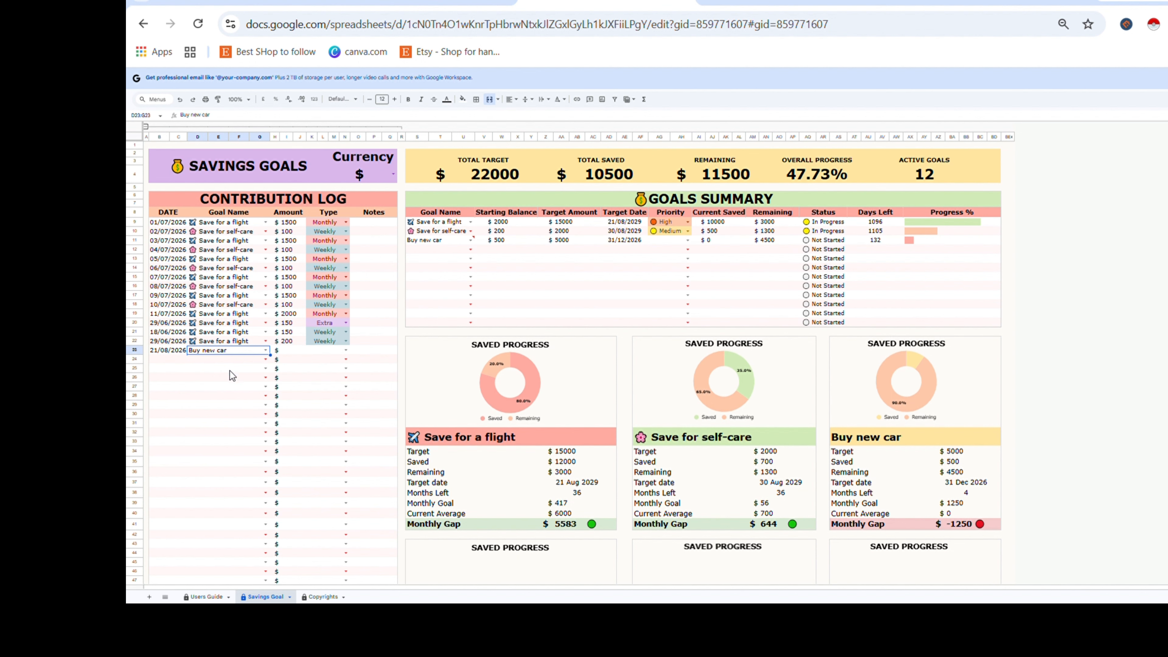
Set the new "Buy new car" contribution's amount to 500 and its type to Weekly.
left_click(297, 351)
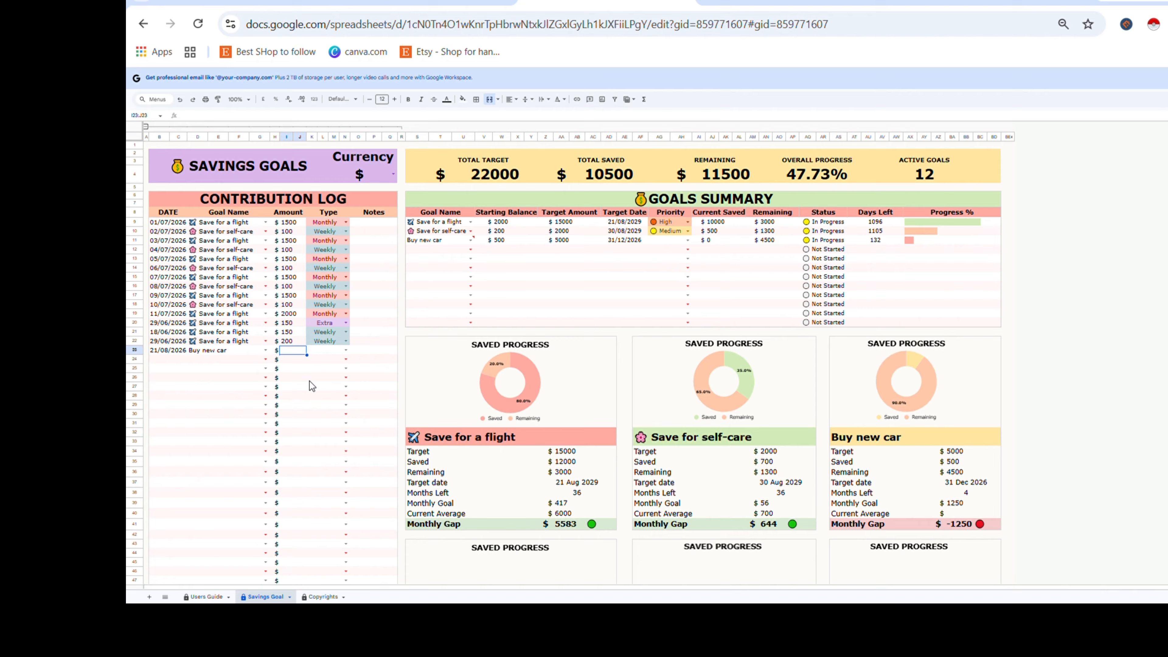
type("500")
left_click(346, 352)
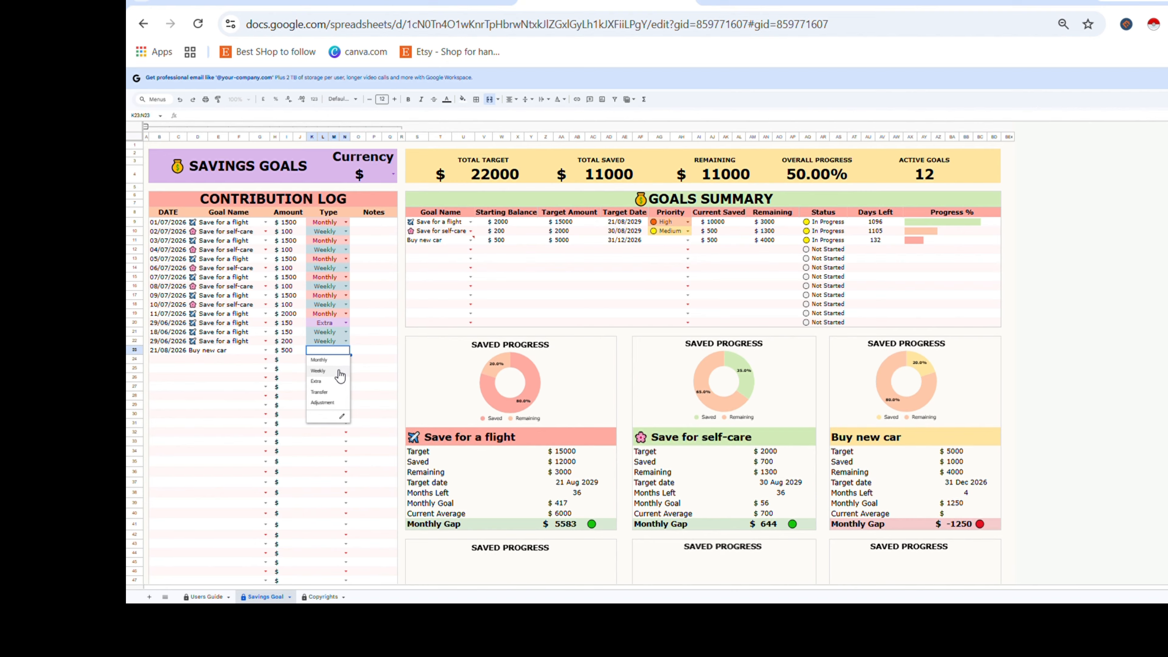
left_click(337, 375)
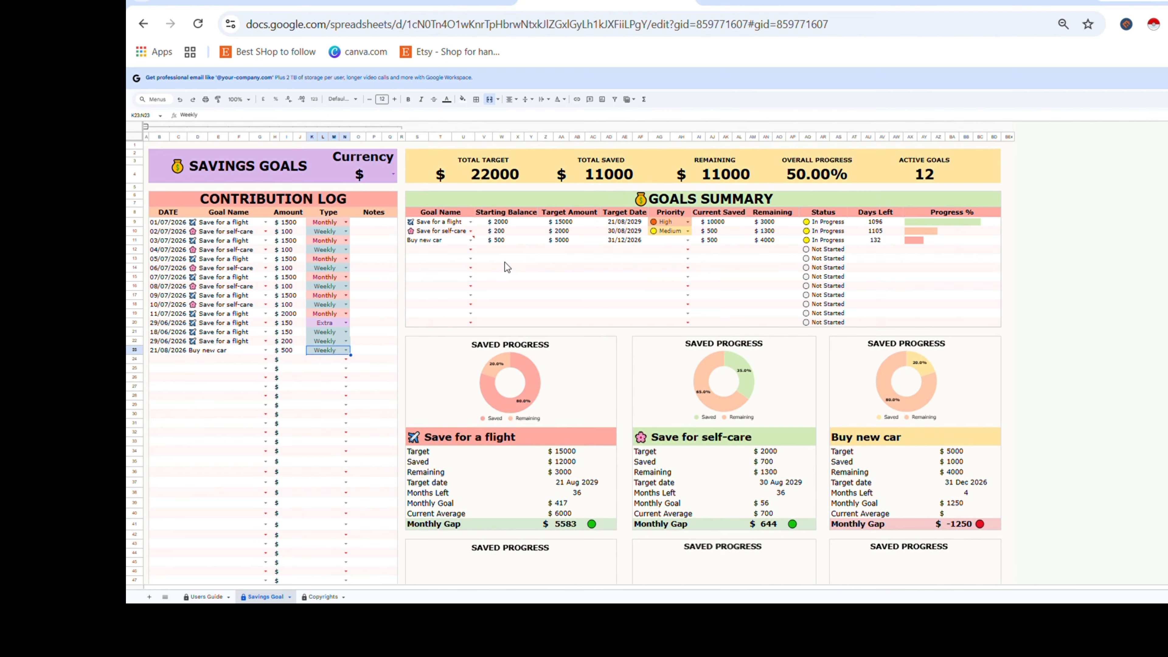
left_click(776, 241)
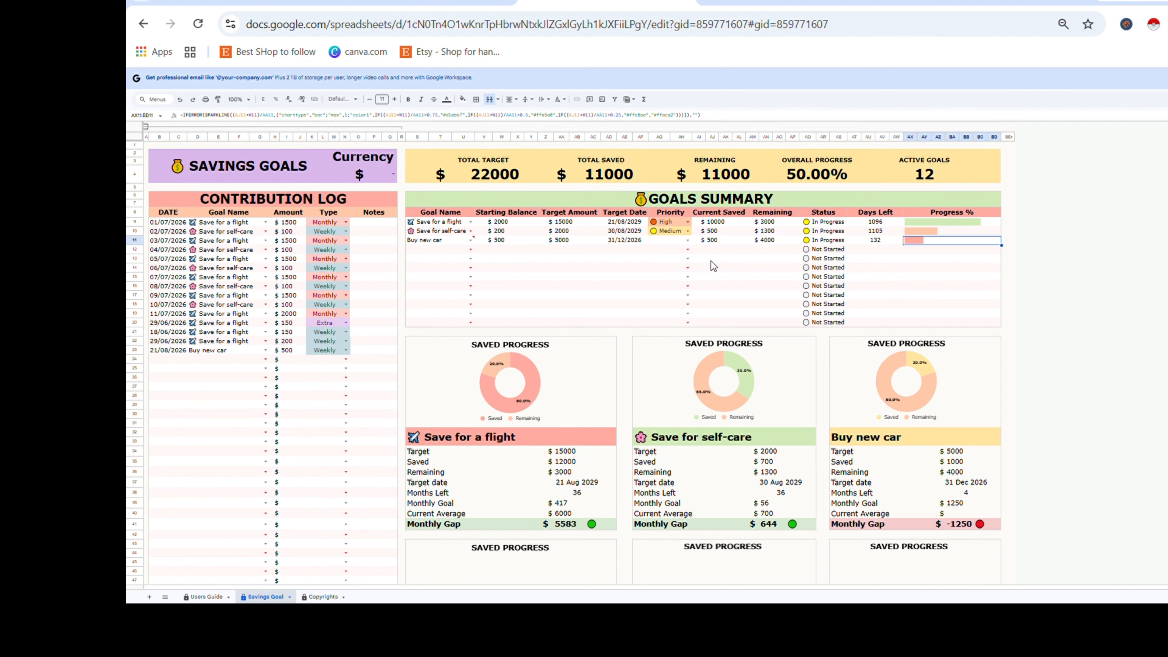
Change the date of the "Buy new car" entry in the Contribution Log to 01/06/2026.
left_click(724, 246)
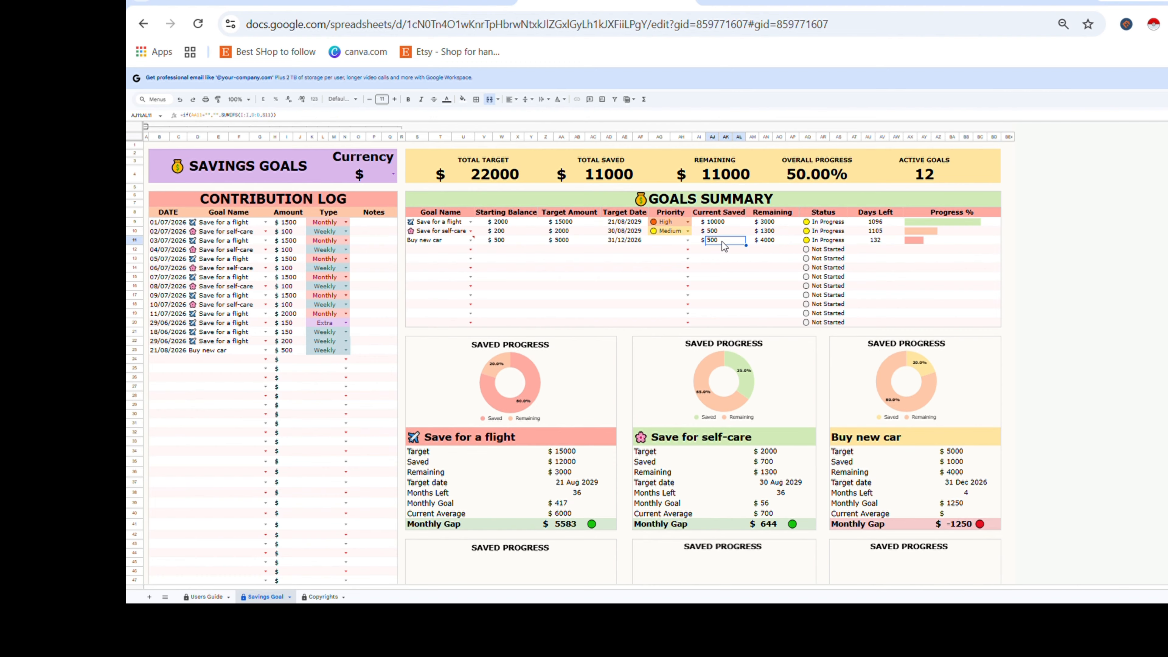
left_click(955, 515)
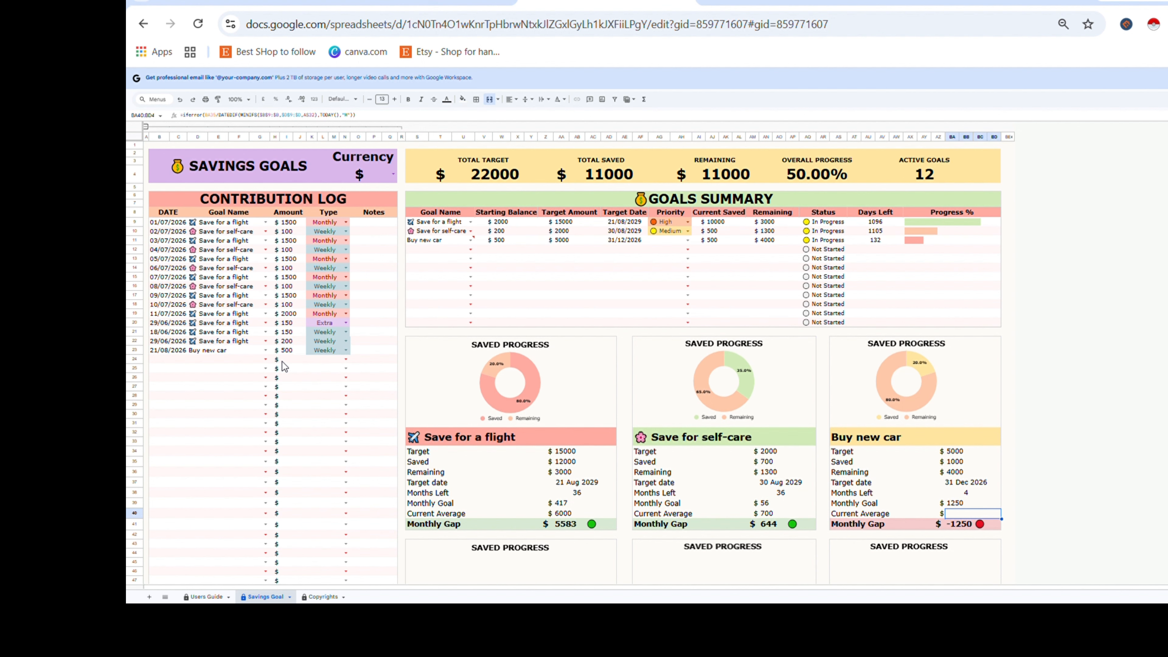
left_click(169, 349)
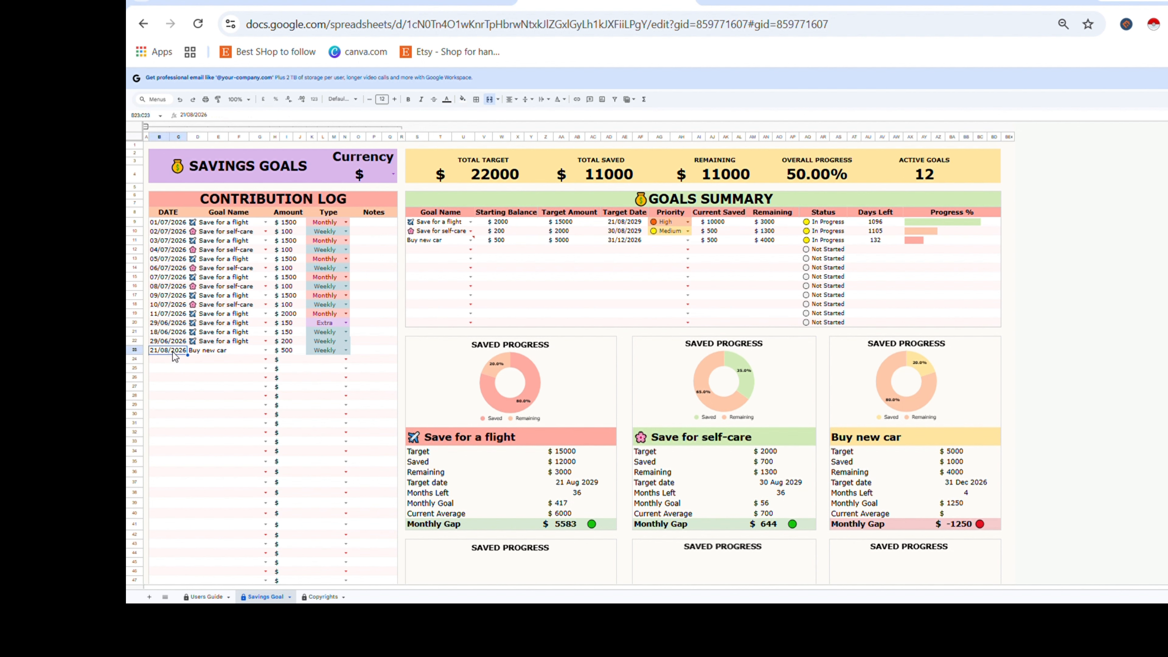
double_click(172, 351)
left_click(193, 362)
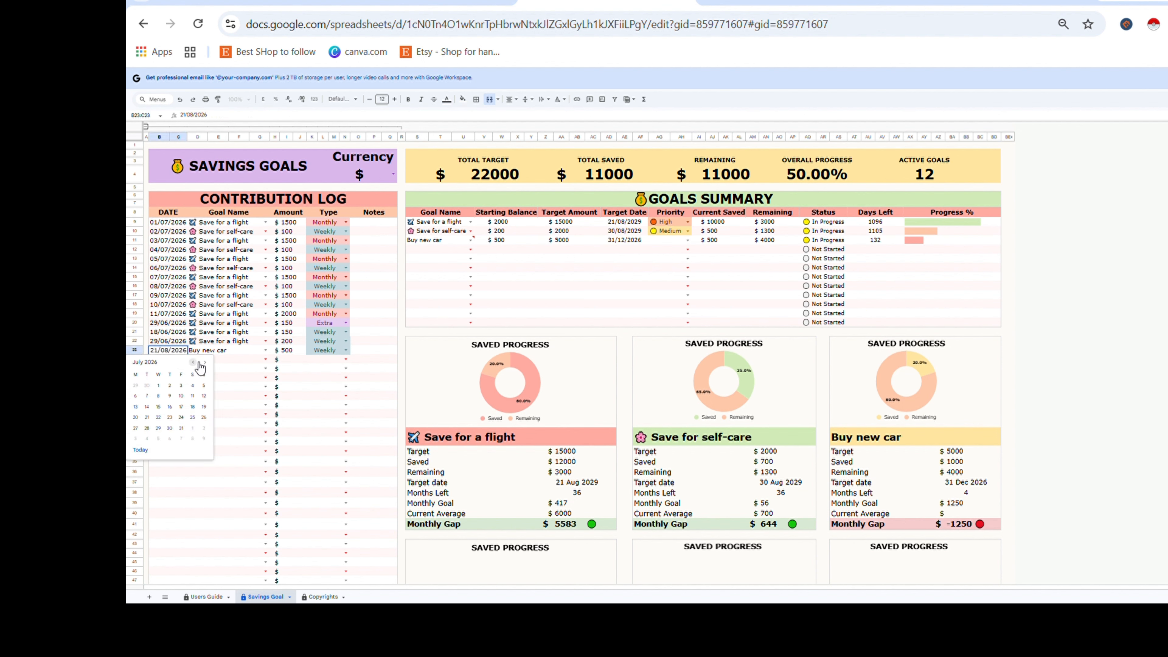
left_click(193, 362)
left_click(136, 387)
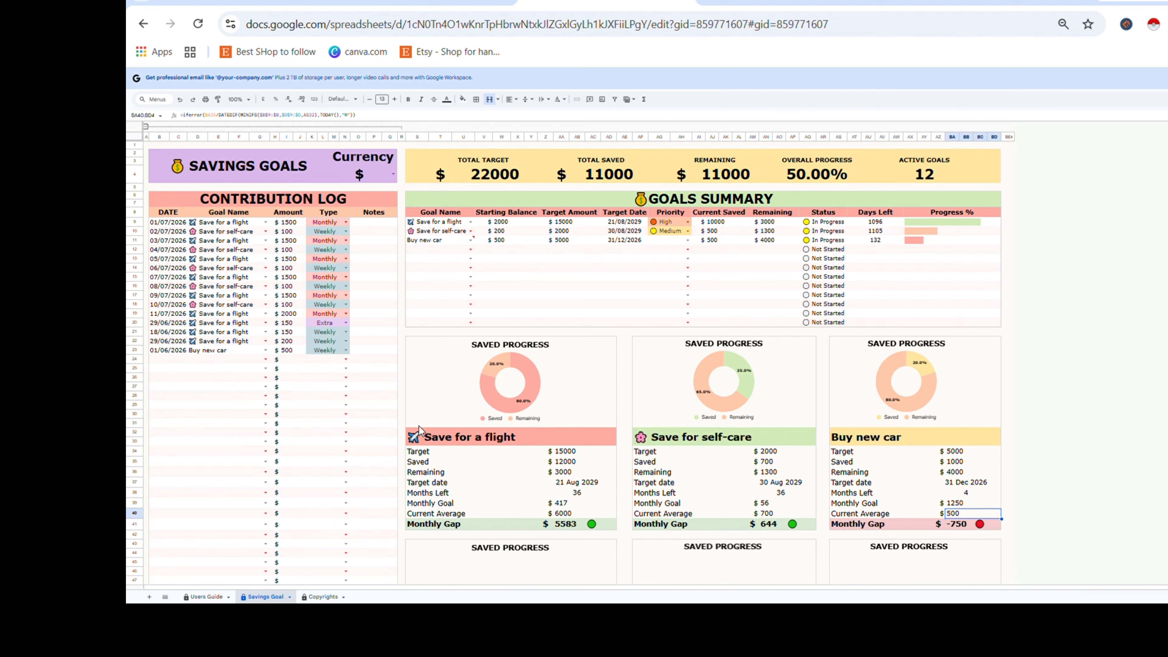
Examine the Monthly Goal, Monthly Gap and gap indicator for "Buy new car", and compare with the "Save for self-care" gap indicator.
left_click(954, 504)
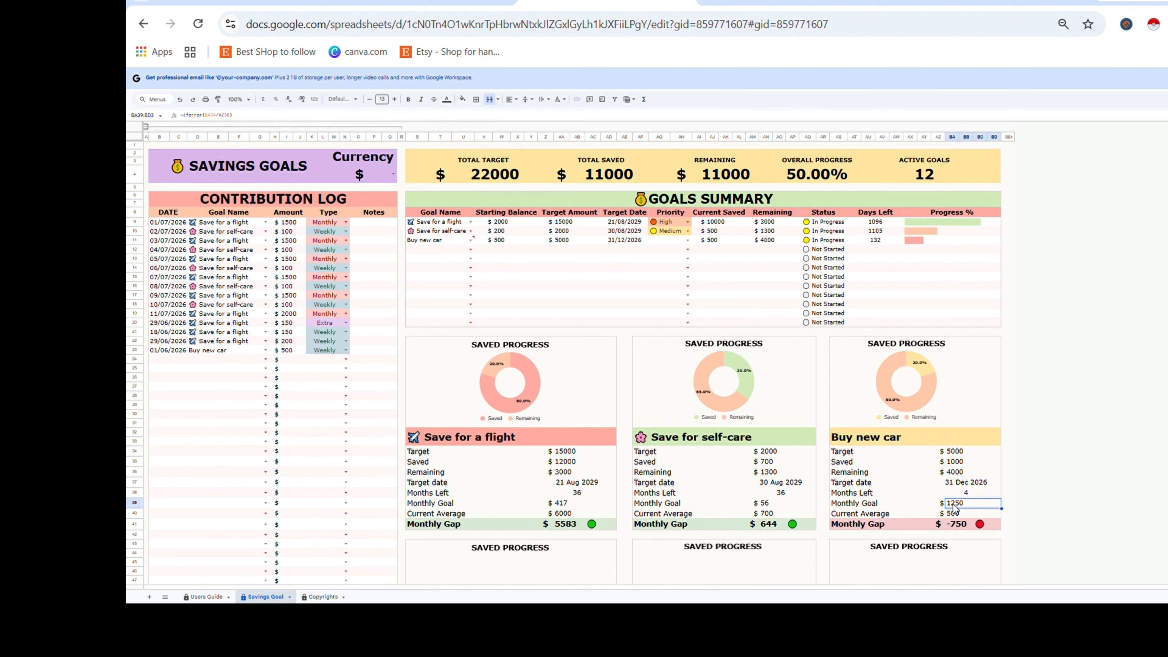
left_click(968, 526)
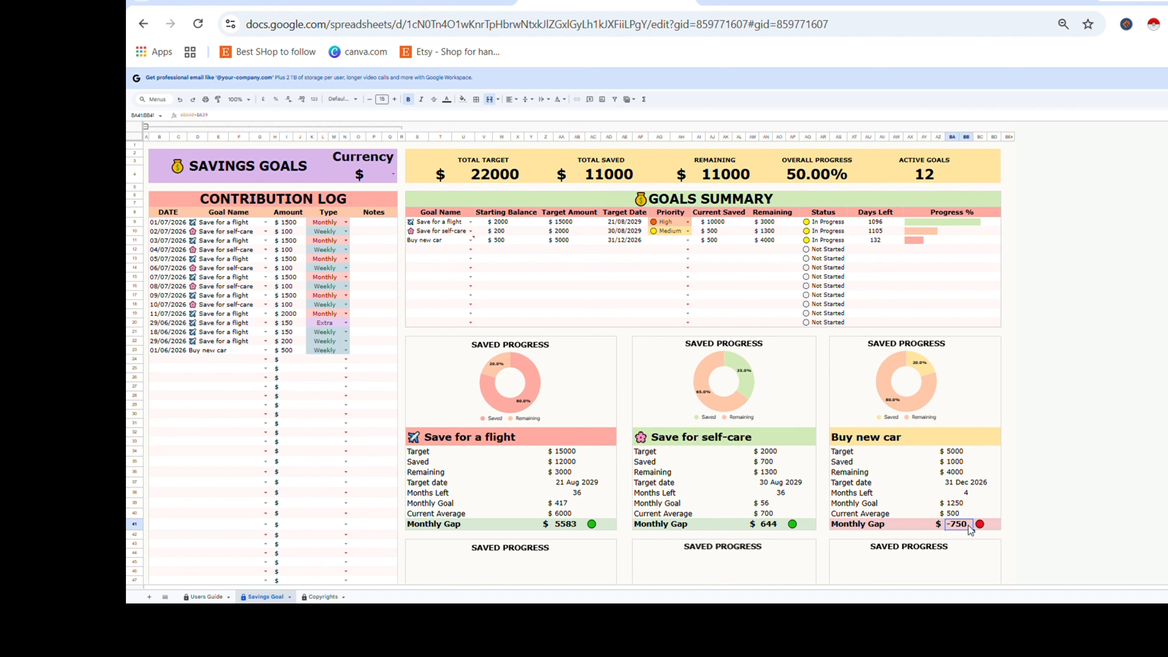
left_click(981, 525)
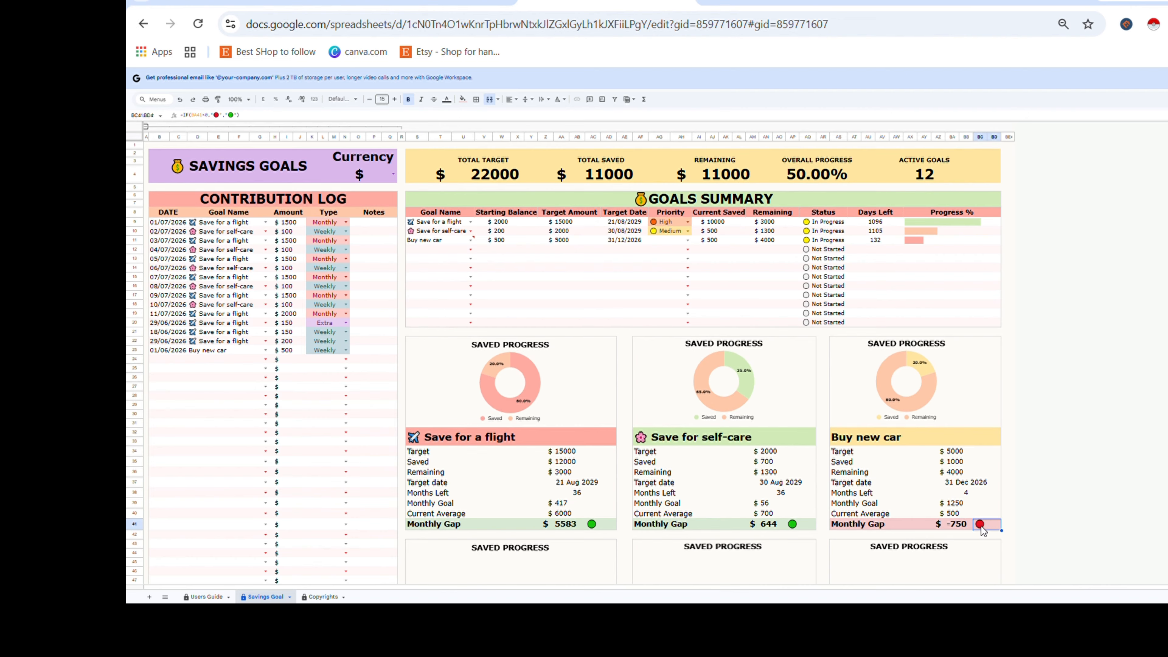
left_click(800, 527)
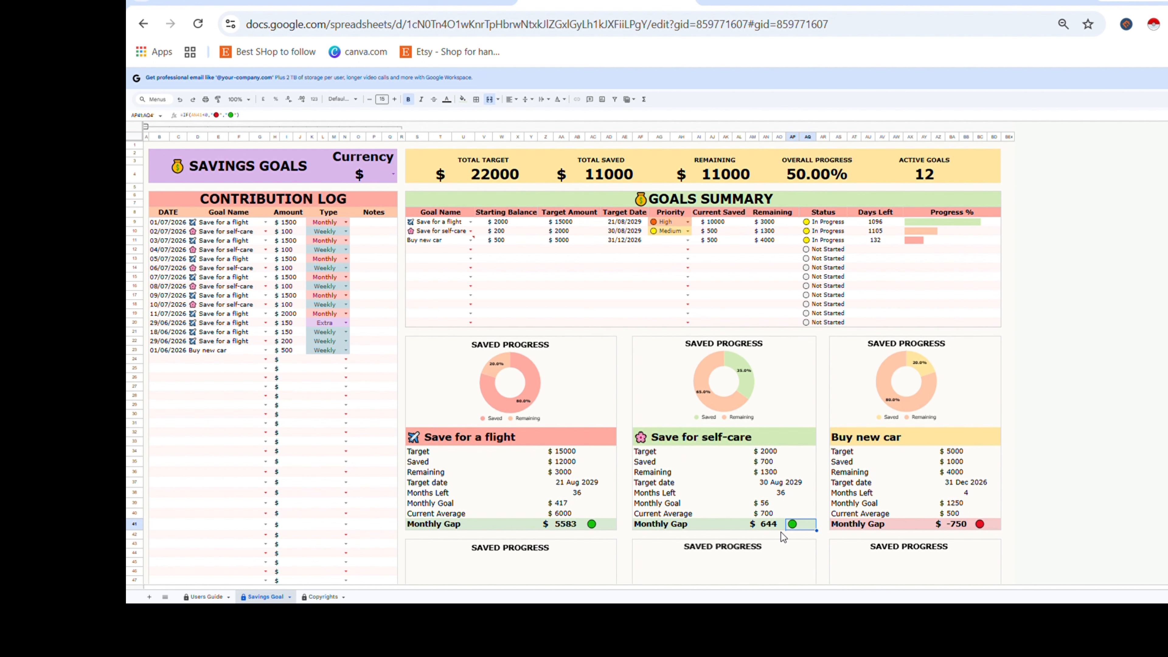
Set the priority of the "Buy new car" goal in the Goals Summary to Urgent.
left_click(687, 241)
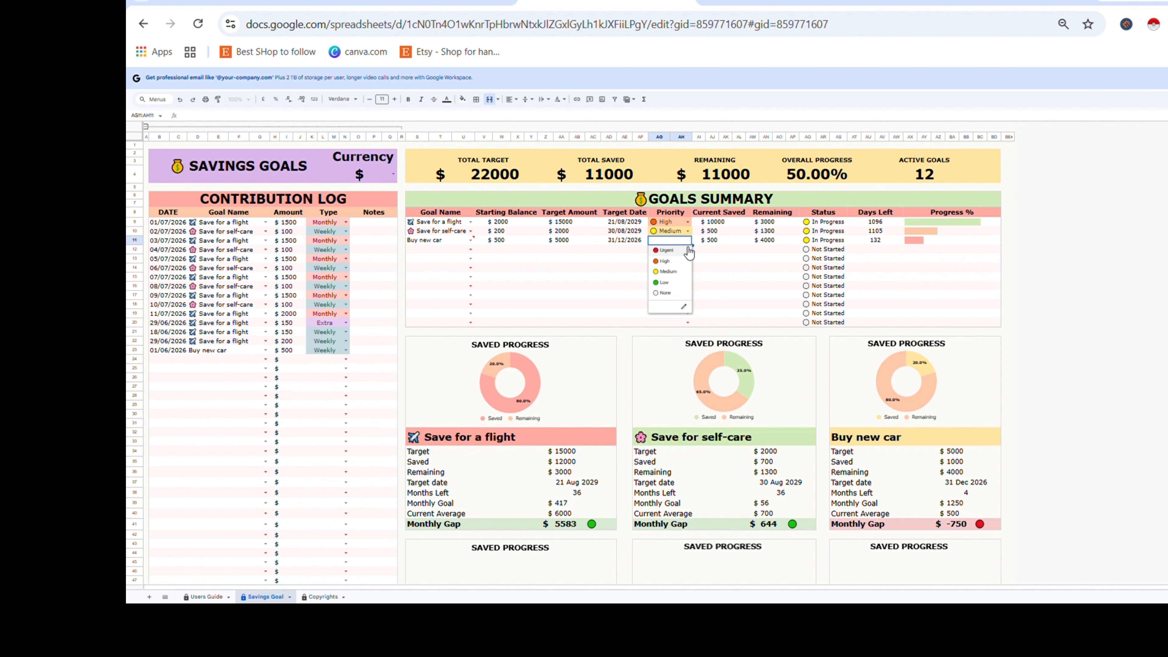
left_click(676, 256)
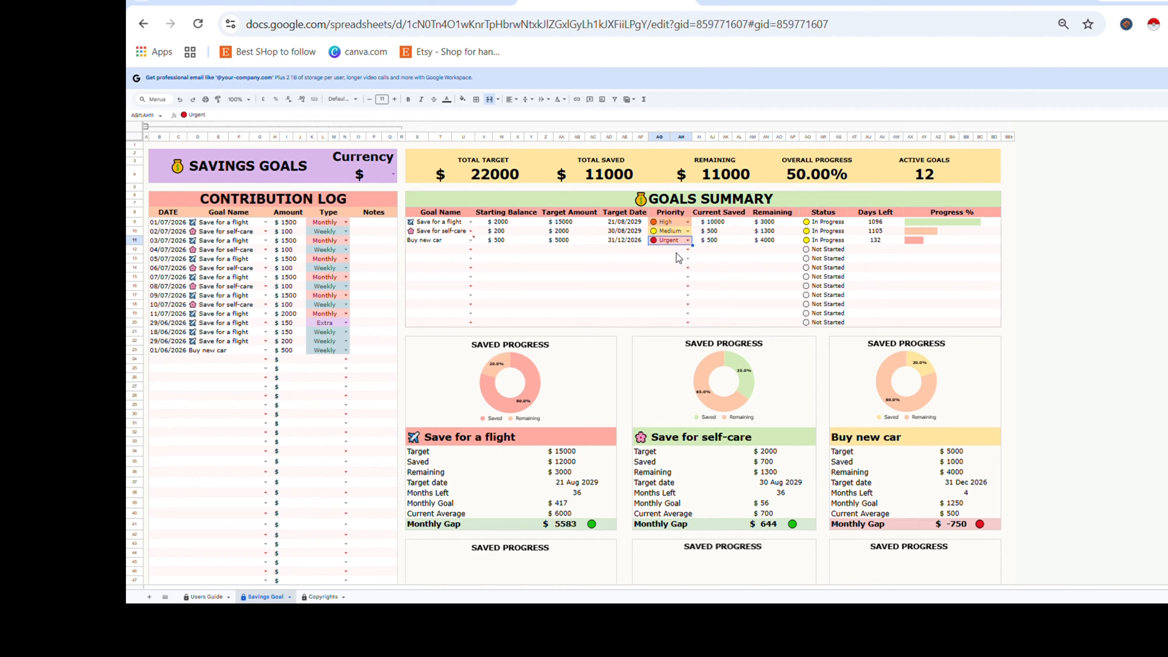